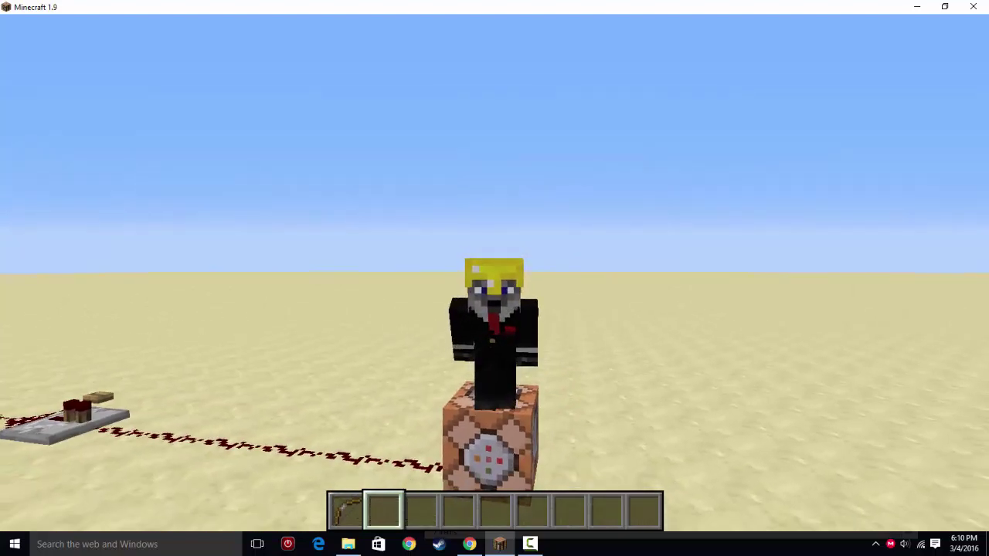
Fly the player up and around the command block with the plain bow in the hotbar.
key(space)
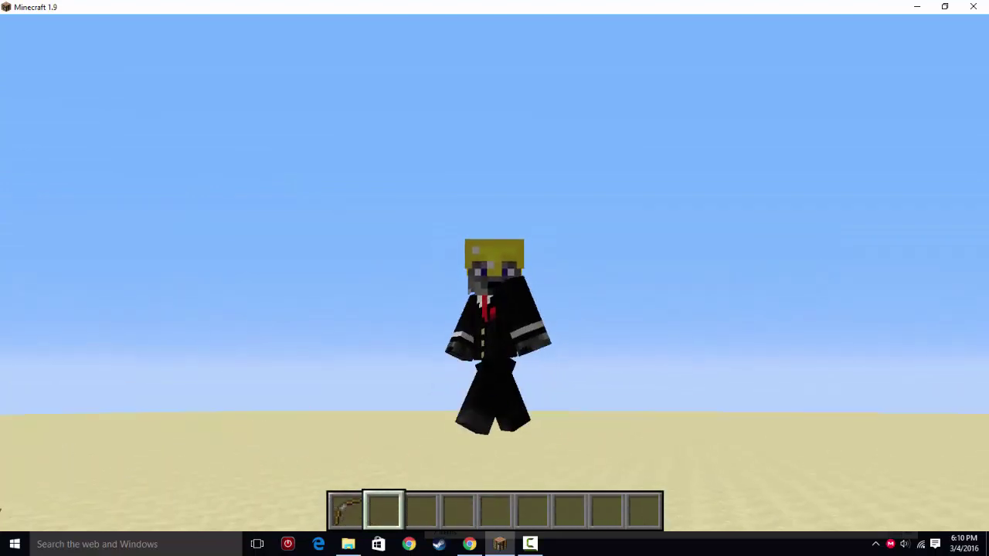
key(space)
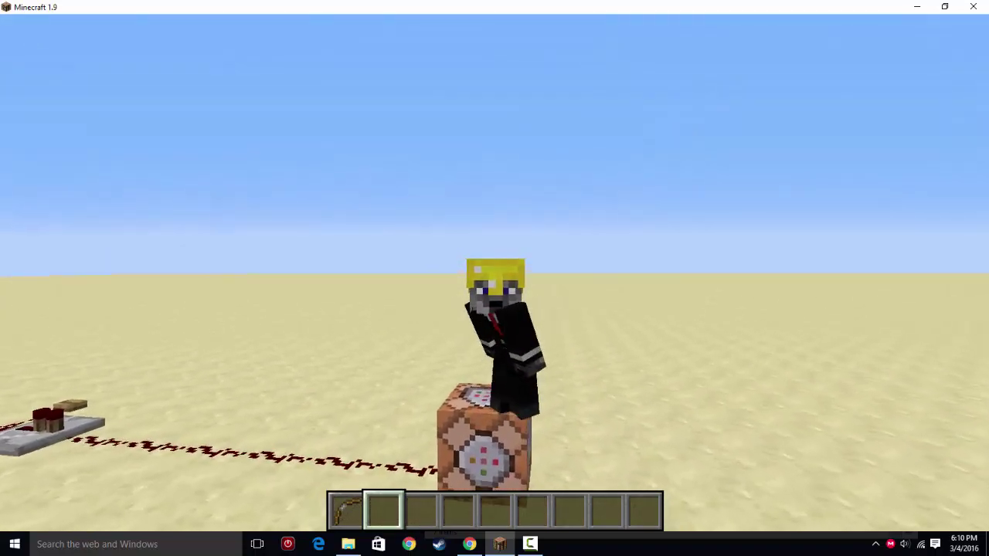
key(w)
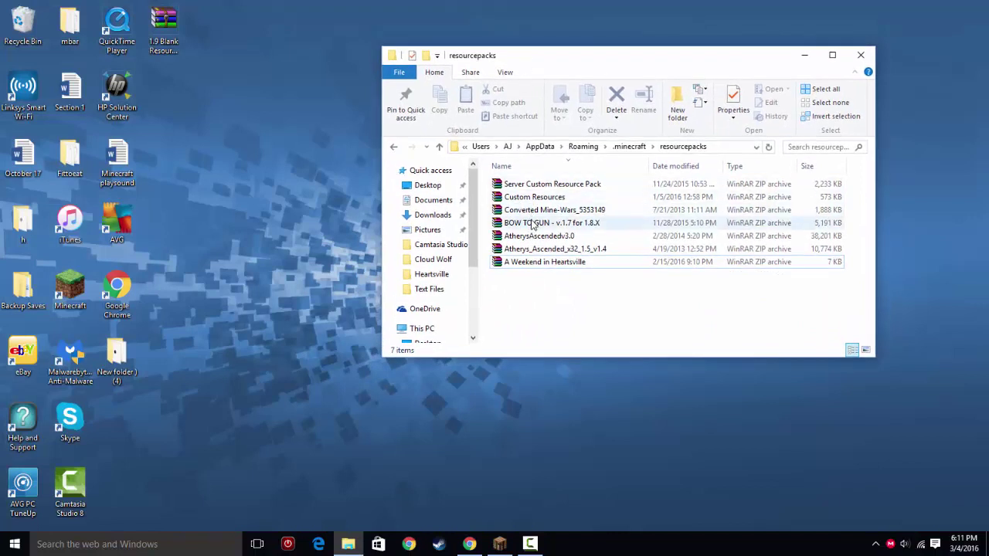
Copy the BOW TO GUN zip to the desktop and line it up beside the 1.9 Blank Resource Pack icon.
click(533, 223)
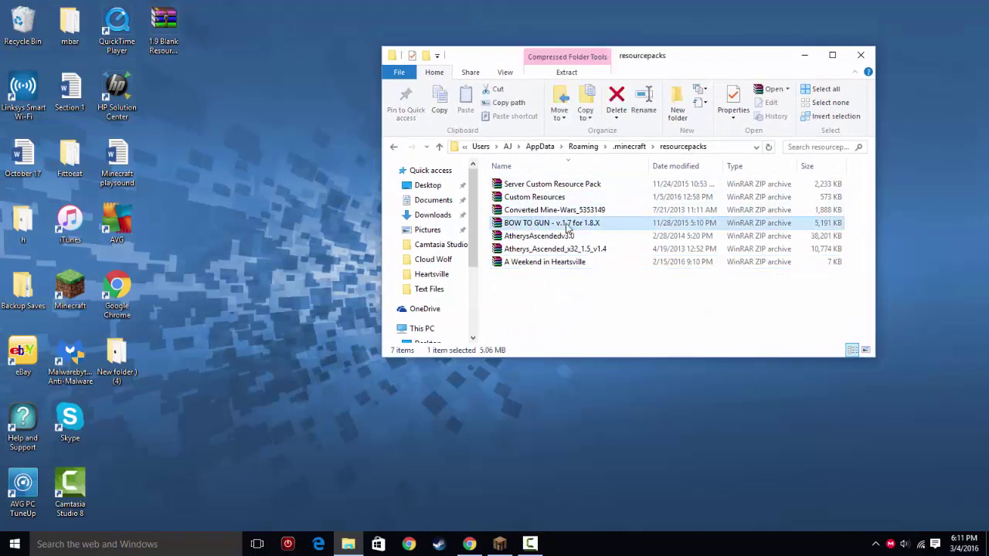
drag(568, 224, 222, 38)
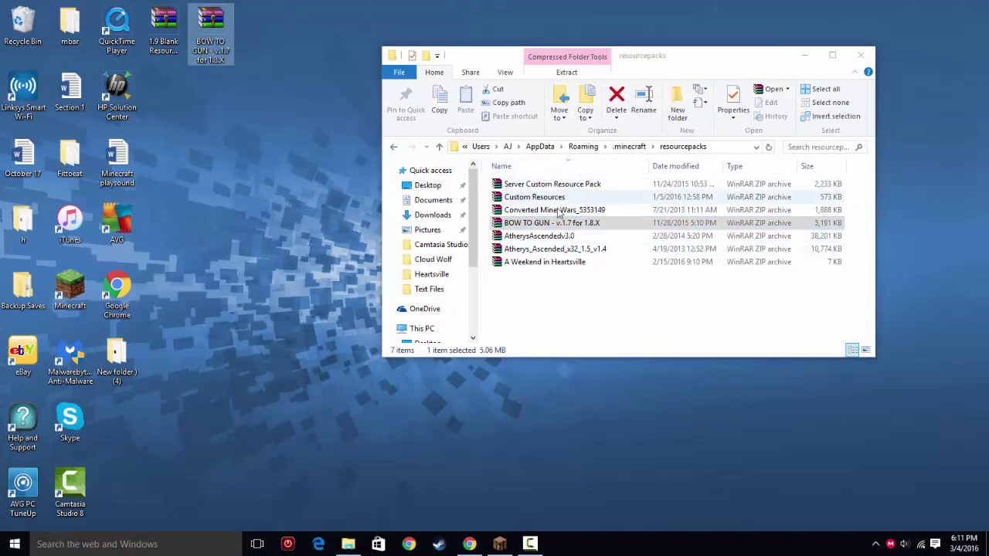
click(815, 58)
drag(214, 54, 449, 54)
drag(171, 31, 325, 29)
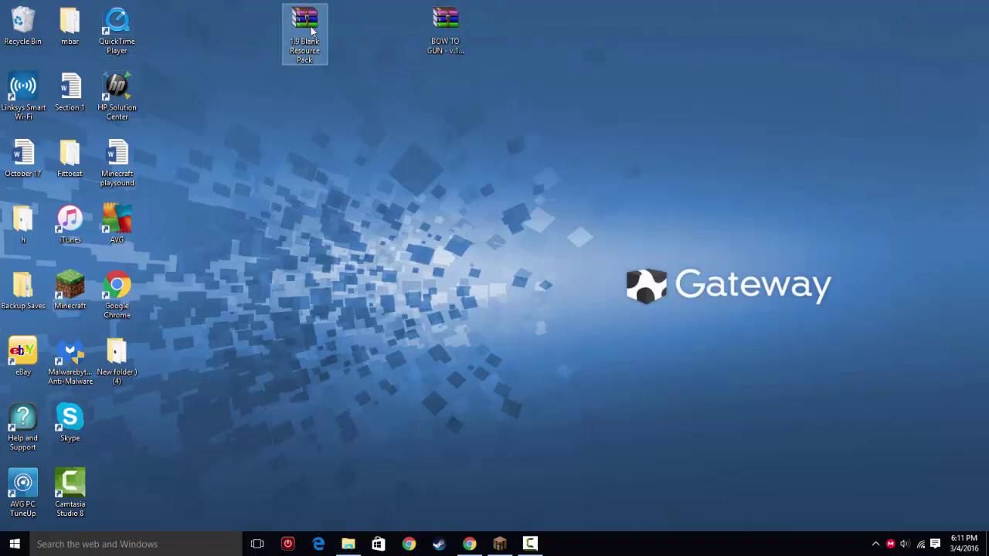
click(342, 103)
View the 1.9 Blank Resource Pack's pack.mcmeta in Notepad for reference.
double_click(311, 39)
double_click(100, 222)
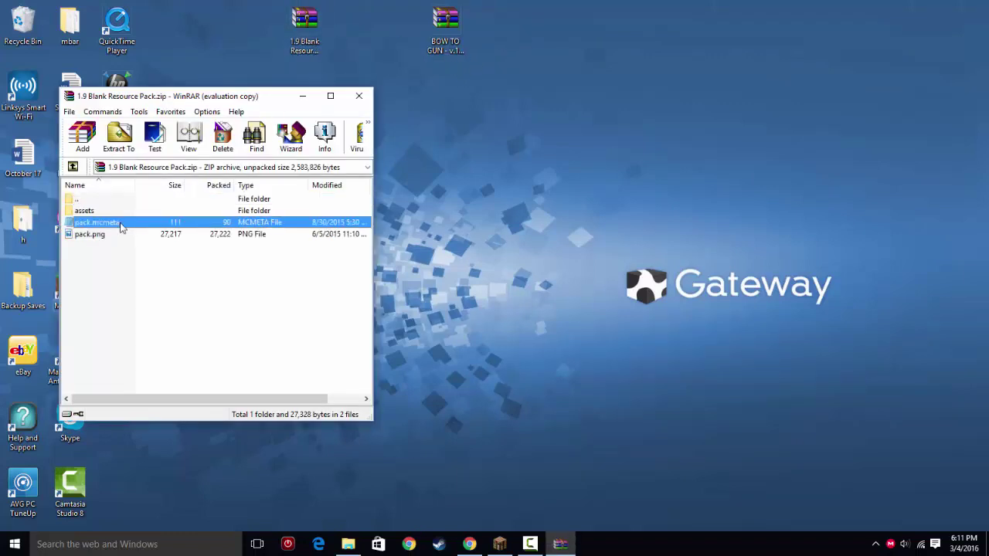
click(589, 232)
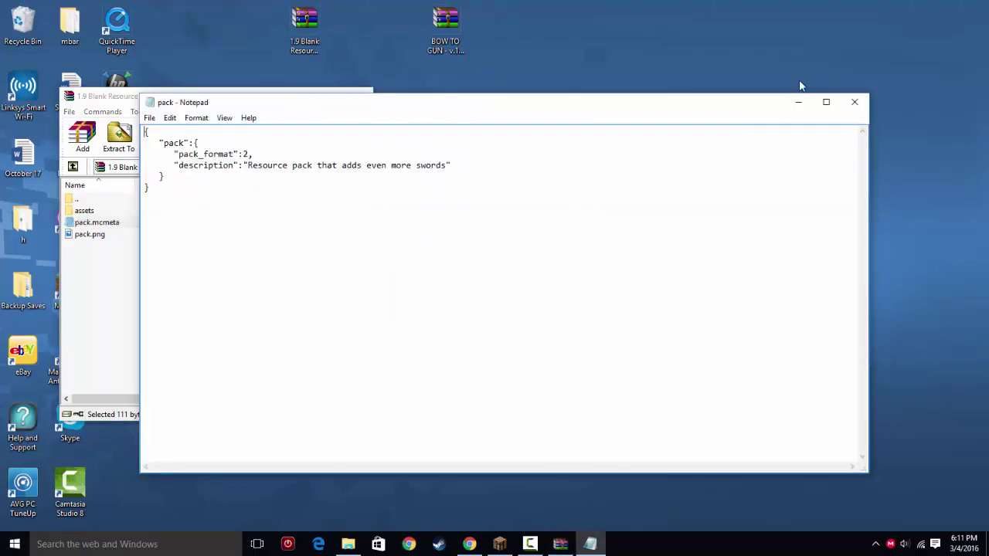
double_click(762, 101)
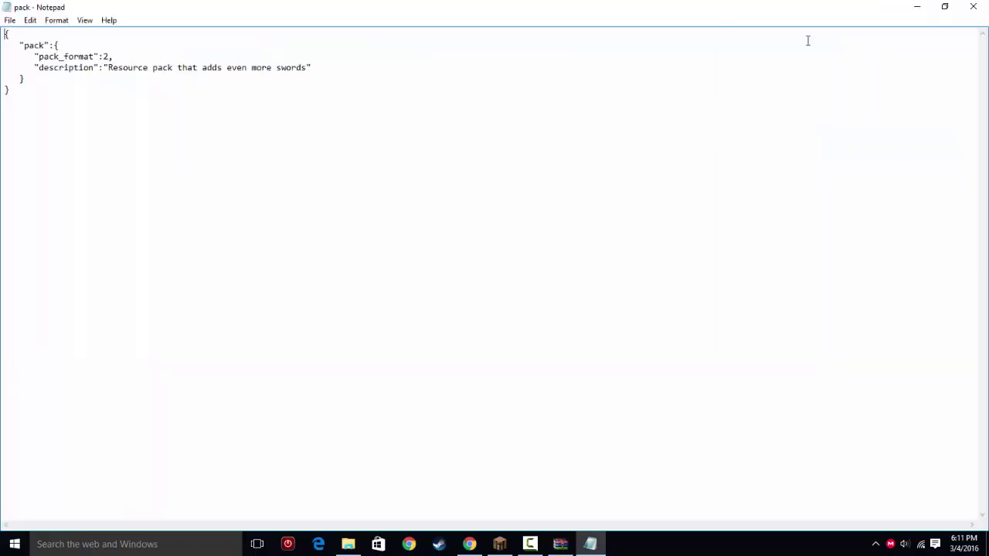
click(955, 7)
click(791, 104)
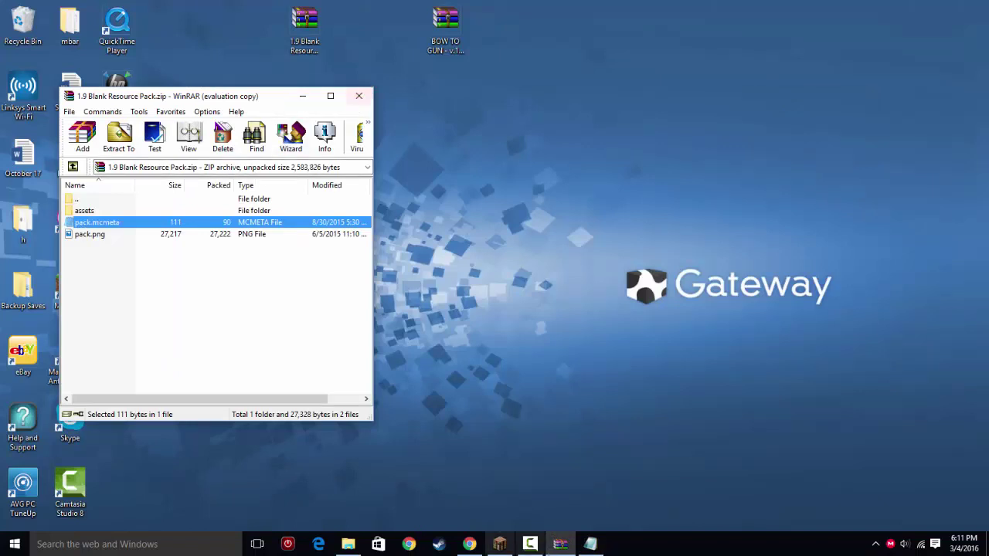
click(590, 544)
drag(759, 110, 681, 131)
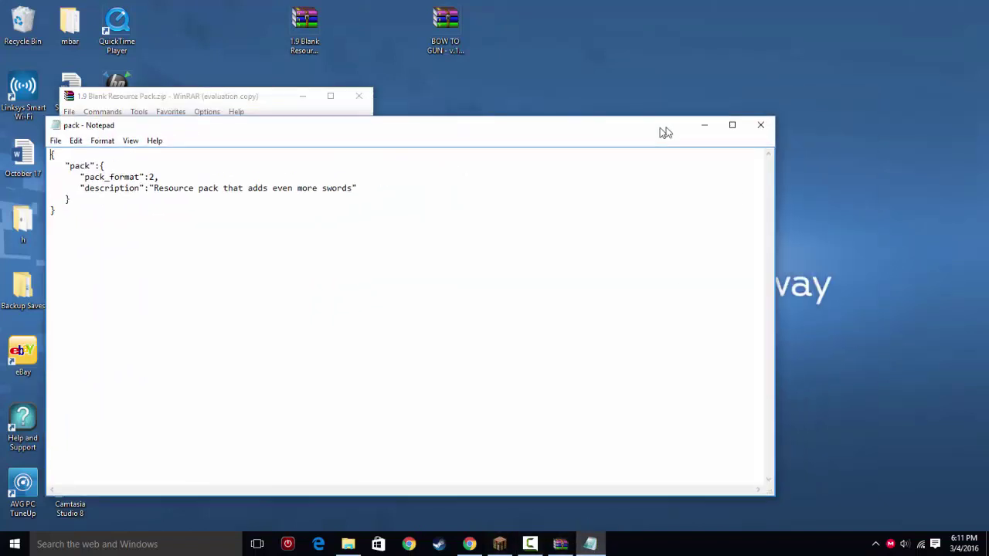
click(758, 129)
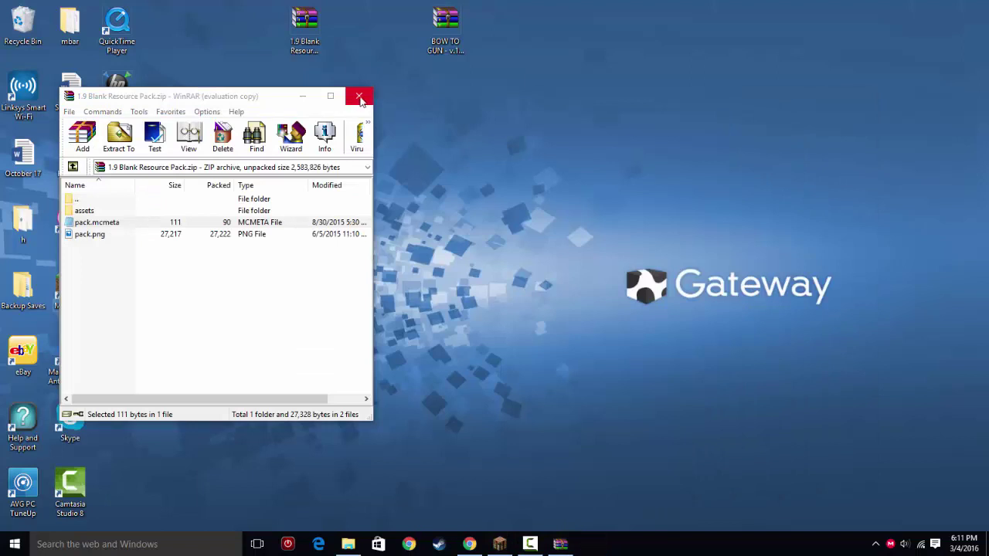
Edit BOW TO GUN's pack.mcmeta to pack_format 2, save it, and update the archive.
double_click(454, 29)
click(117, 207)
click(307, 174)
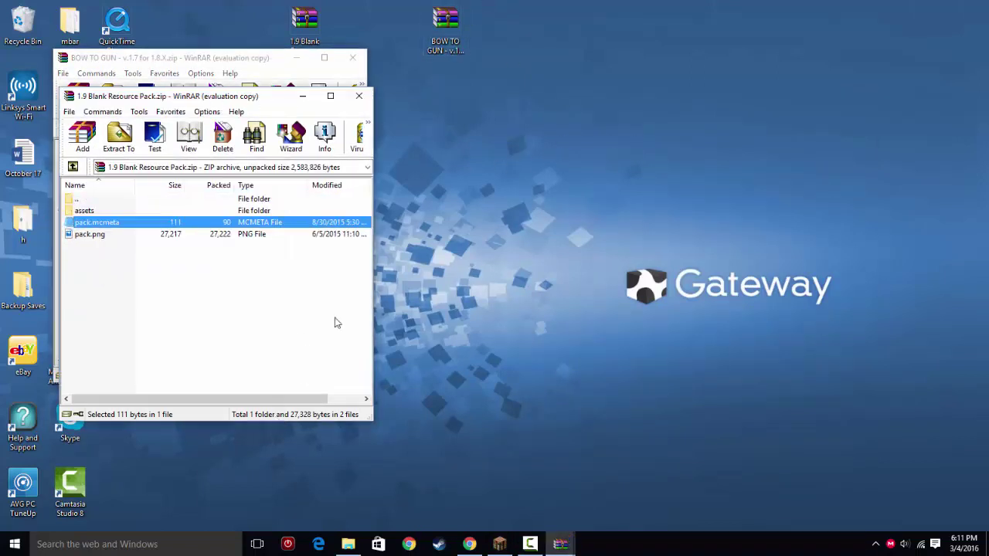
click(357, 97)
double_click(89, 208)
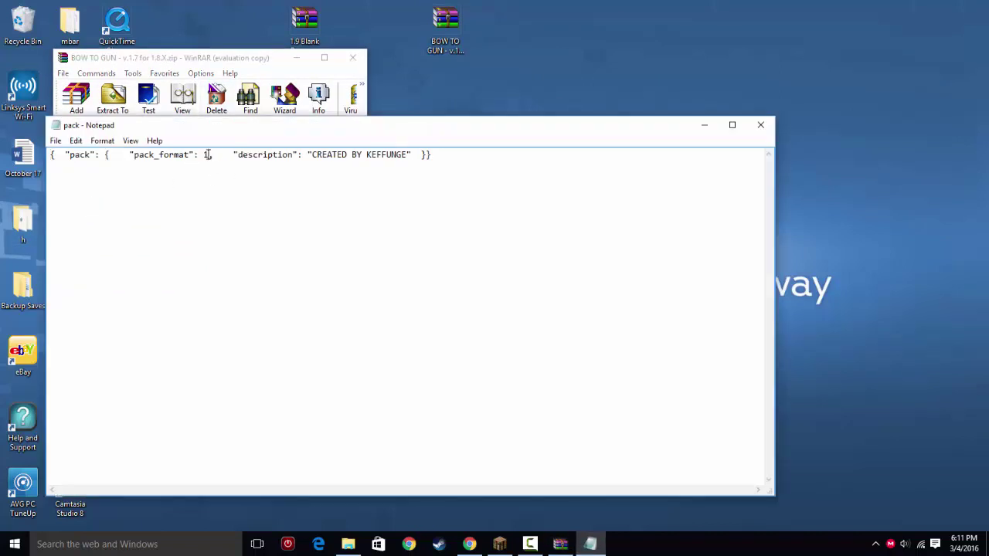
click(55, 141)
click(73, 182)
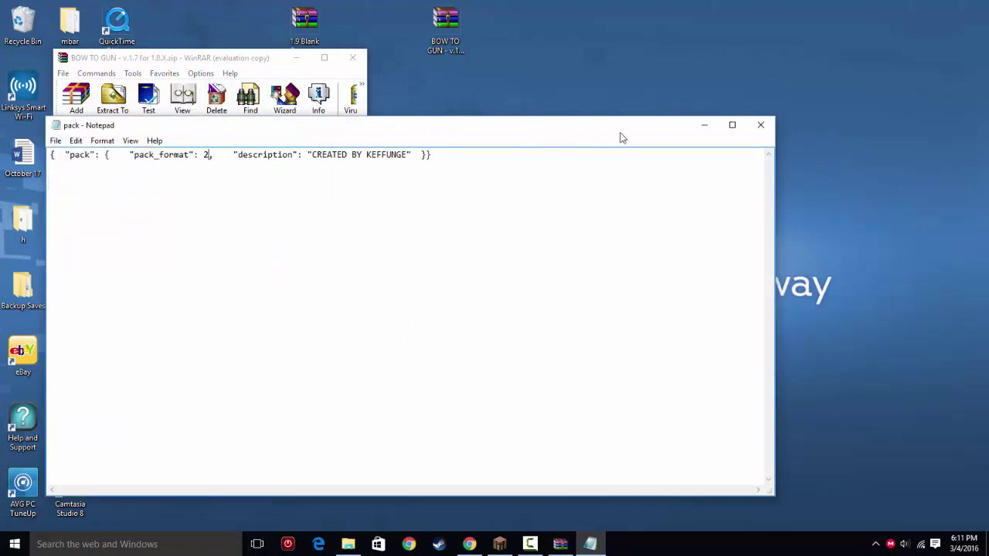
click(765, 126)
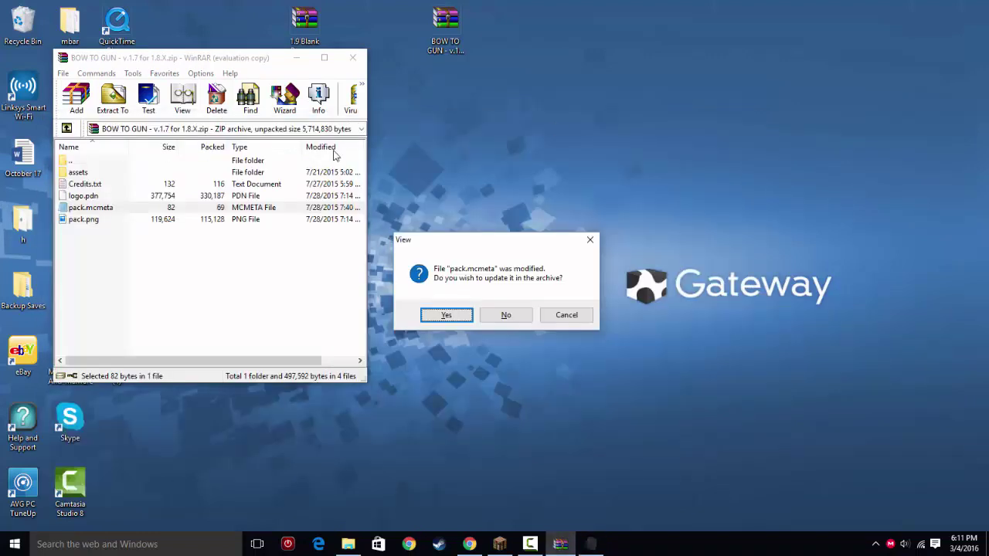
click(446, 315)
click(352, 60)
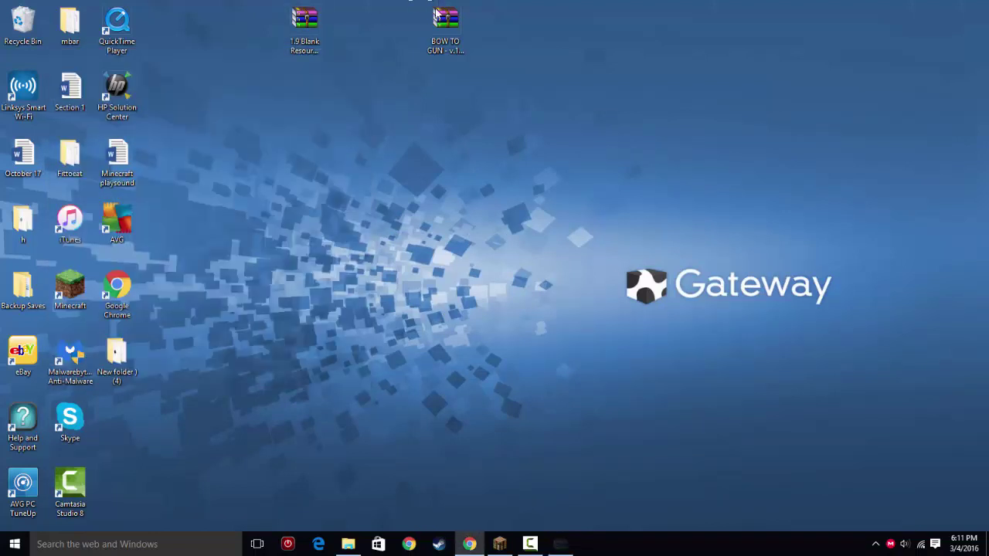
Rename the desktop zip 'BOW TO GUN - v.1.9(Incomplete)' and drop it into the resourcepacks folder.
click(348, 544)
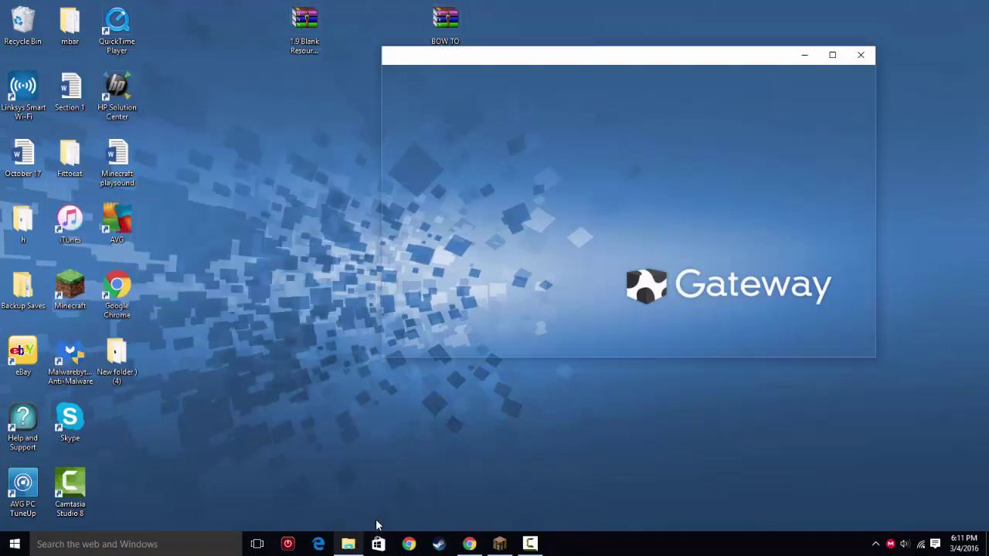
click(580, 317)
click(428, 22)
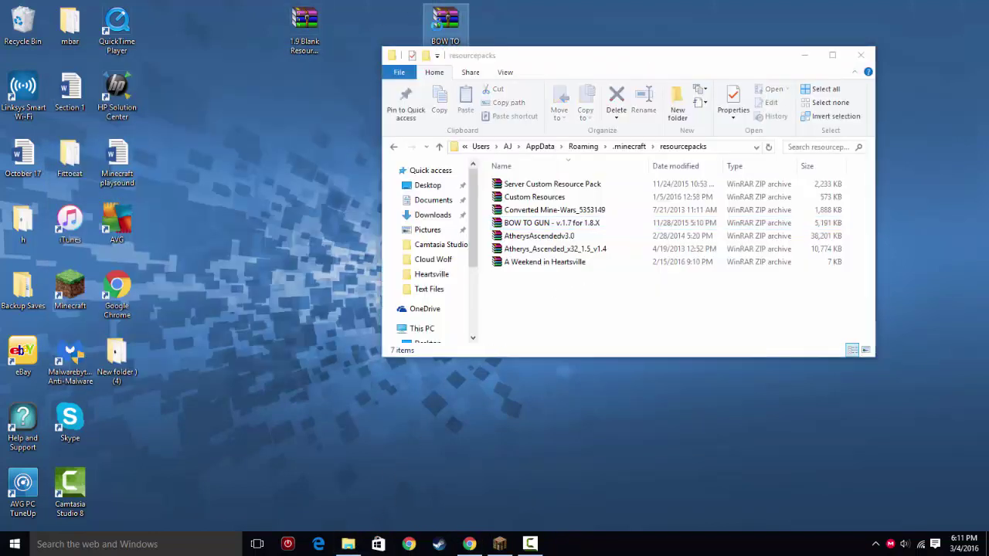
right_click(444, 34)
click(468, 279)
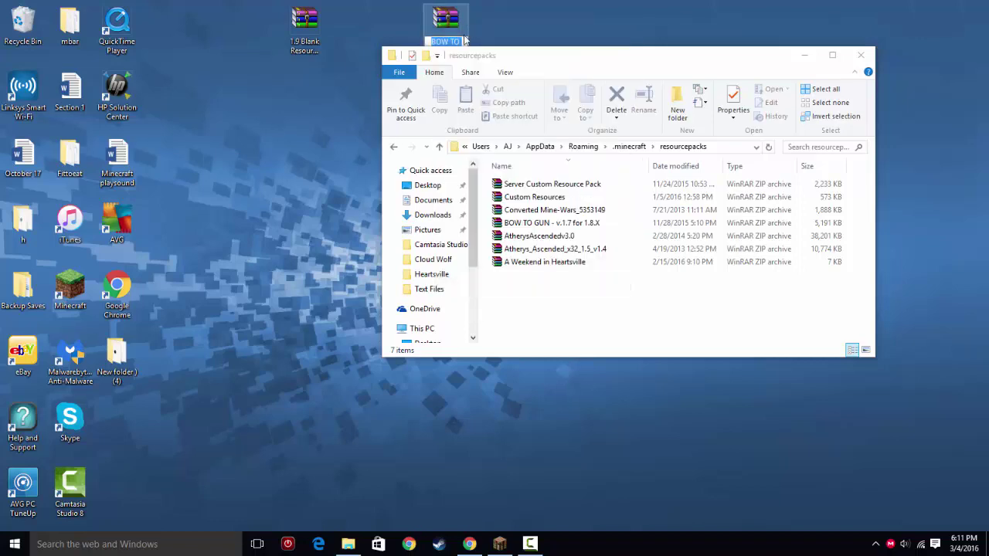
drag(519, 57, 498, 136)
right_click(455, 58)
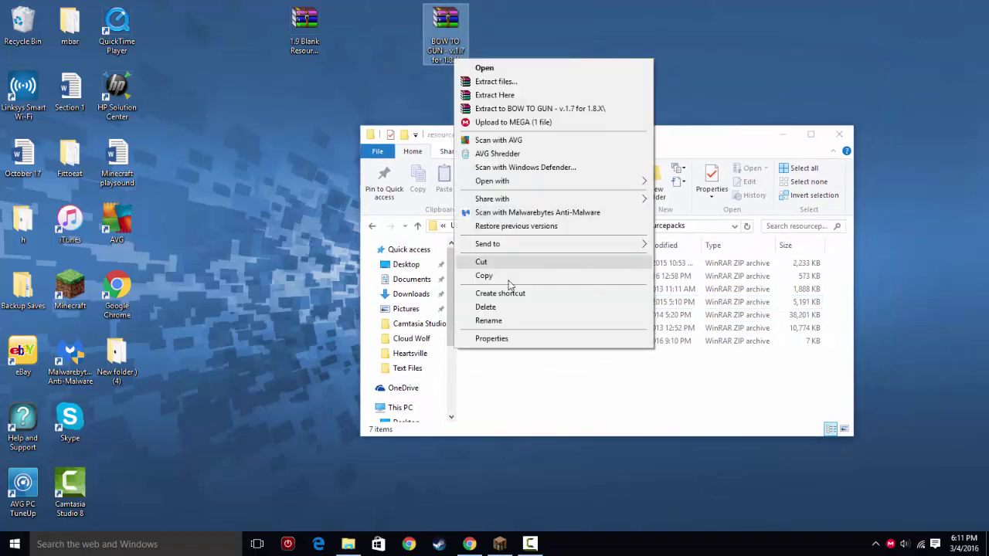
click(488, 320)
text(BOW TO GUN - v.1.9 (Incomplete))
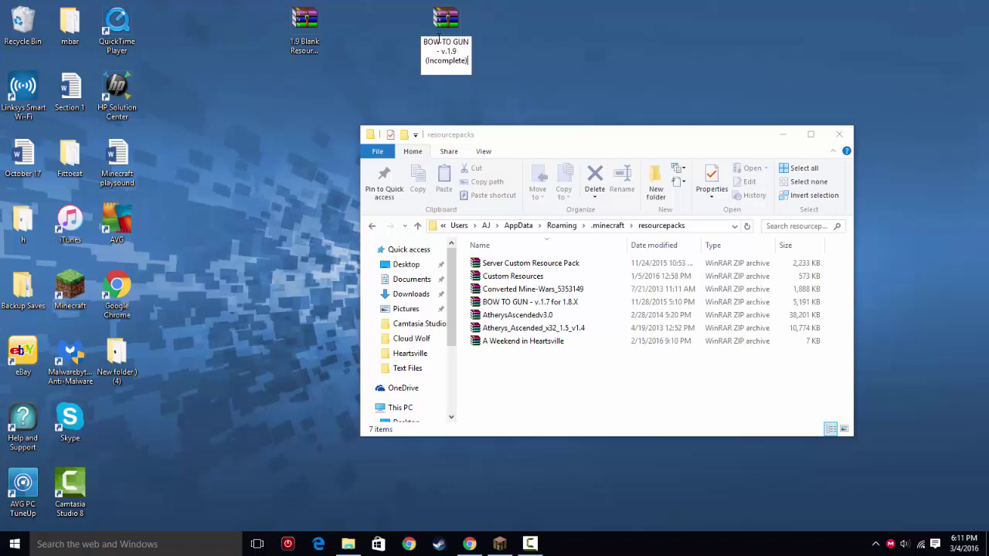
key(Return)
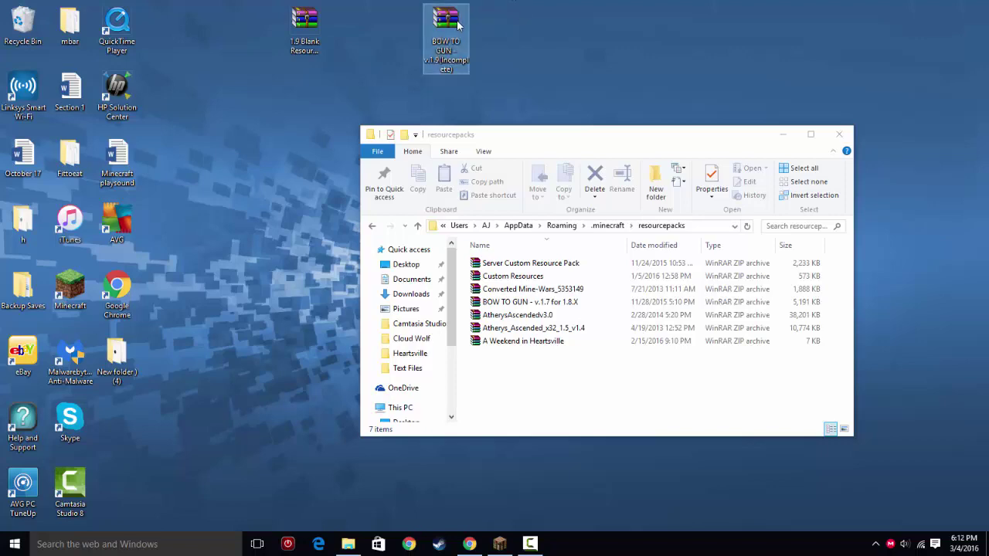
drag(456, 27, 478, 348)
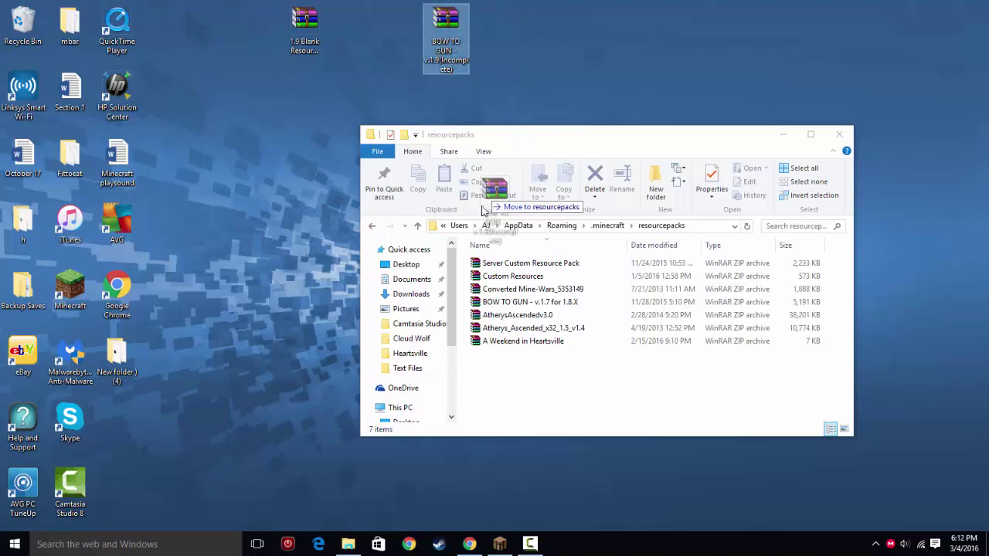
Activate the BOW TO GUN v.1.9 resource pack in Minecraft's options.
click(500, 544)
key(Escape)
click(402, 309)
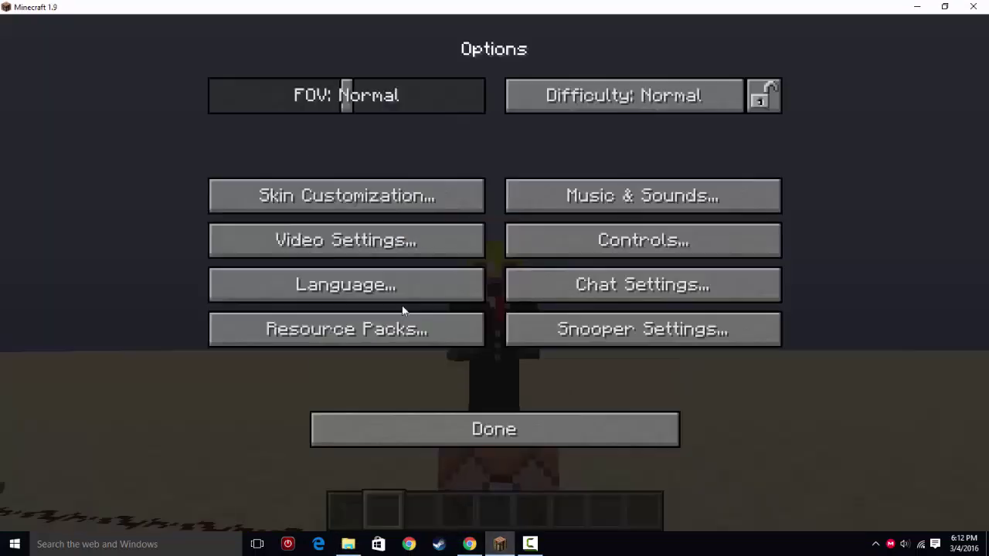
click(401, 323)
scroll(200, 218, down, 1)
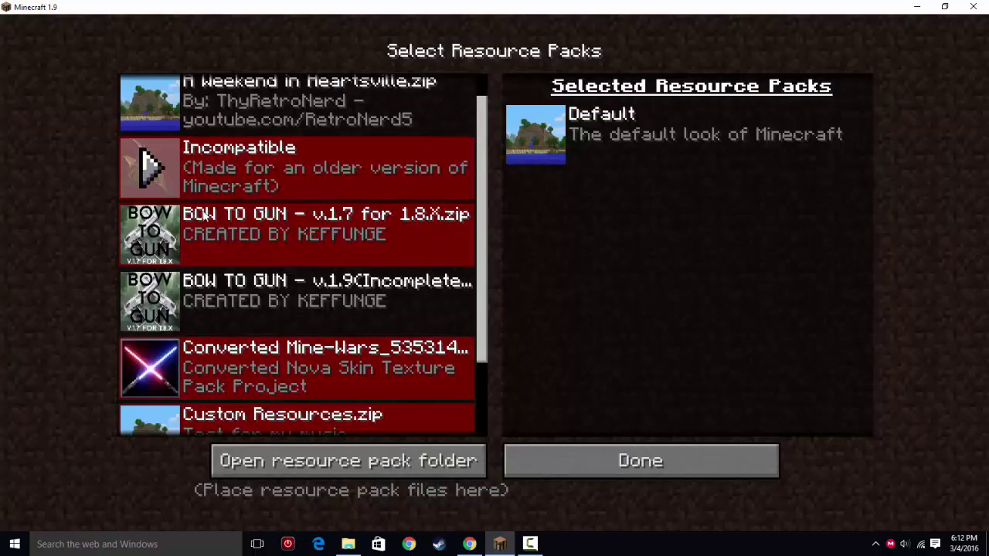
scroll(199, 217, down, 3)
click(154, 201)
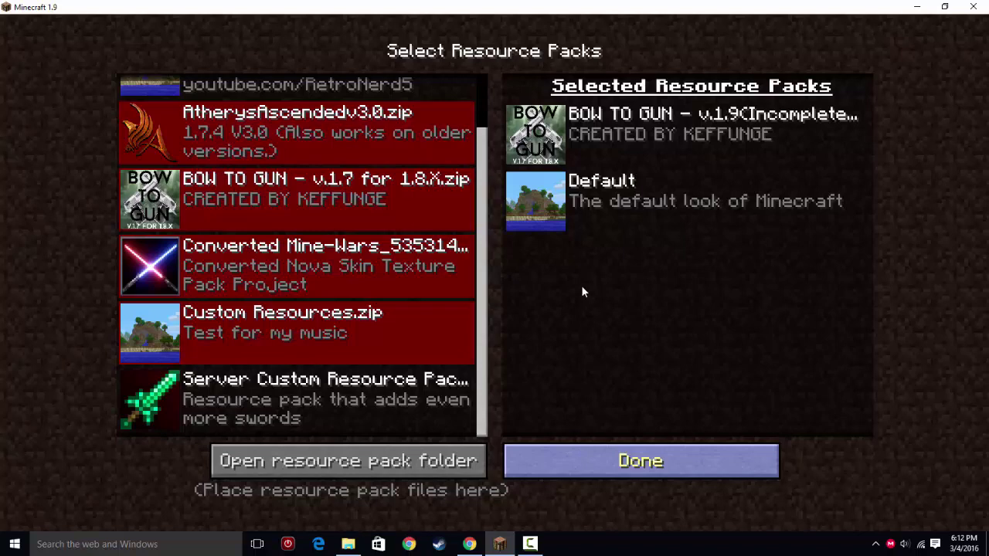
key(Escape)
key(Escape)
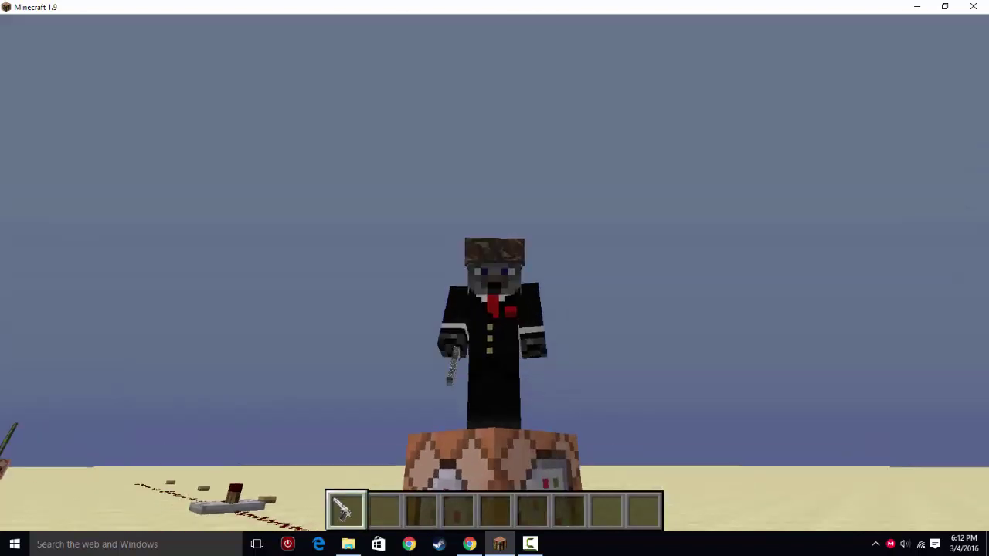
Check the hotbar and creative Combat tab, then hold the gun-textured bow.
key(2)
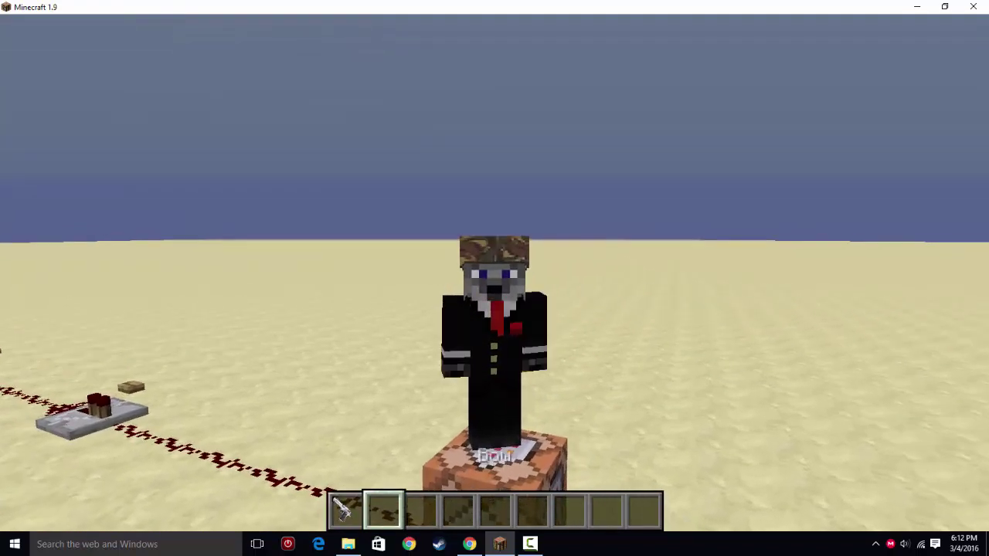
key(1)
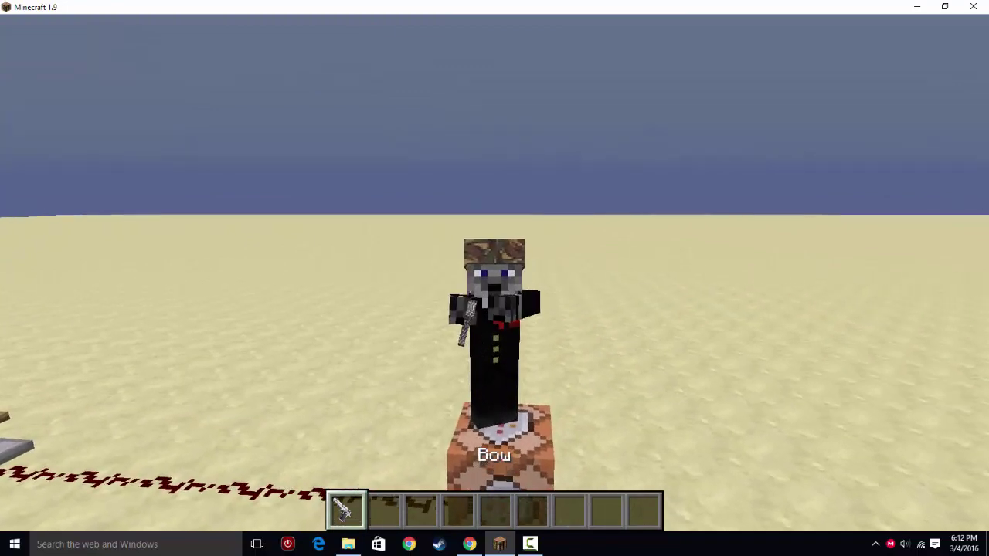
key(2)
key(e)
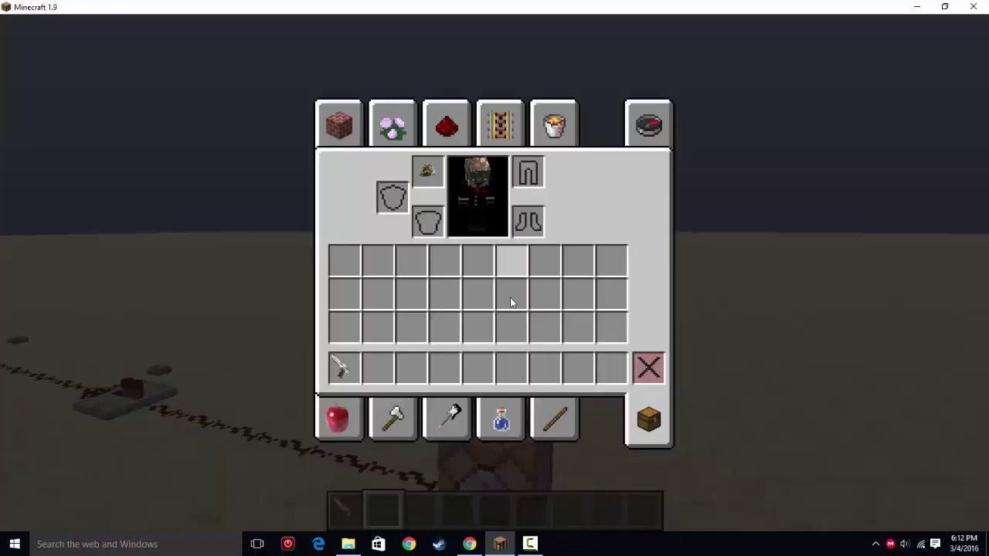
click(438, 417)
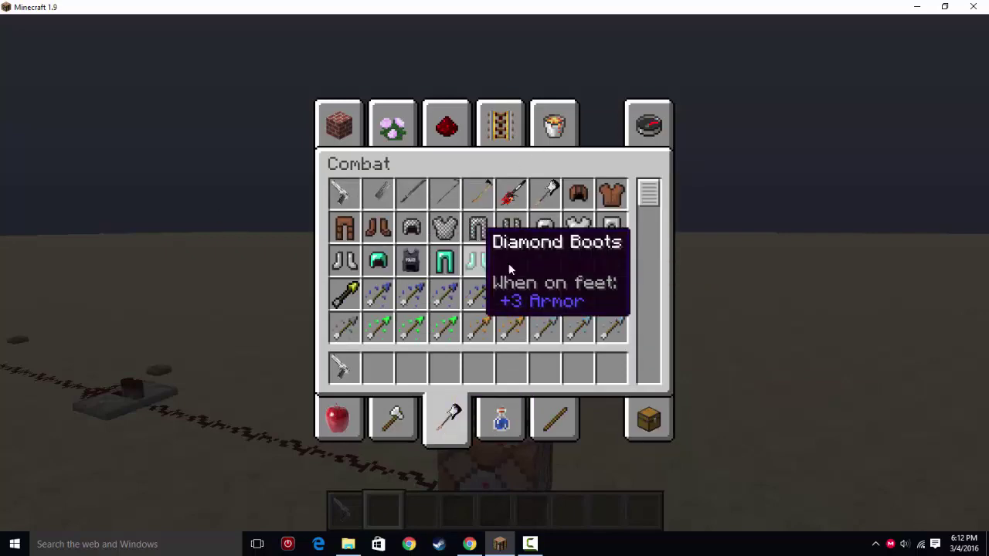
key(e)
key(1)
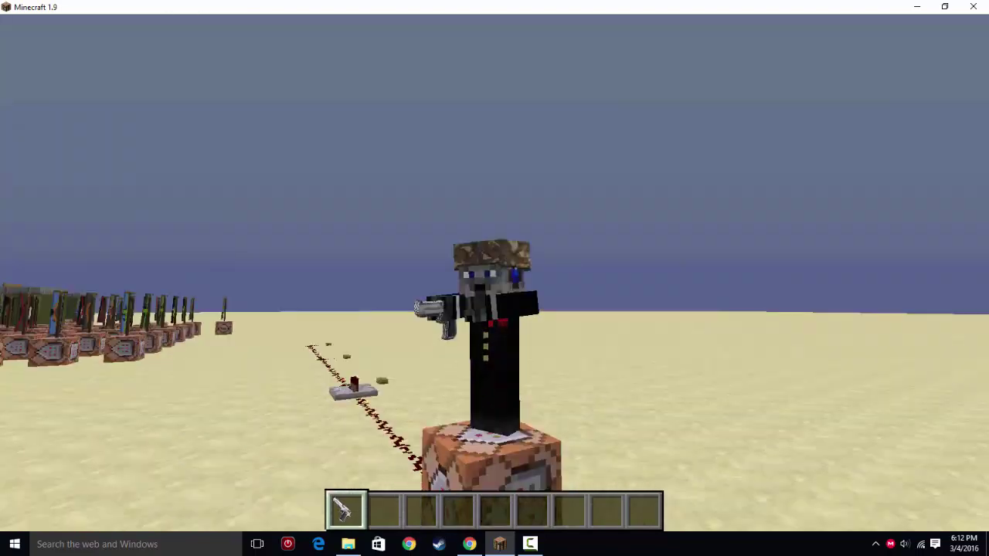
Switch to first-person, walk around the test area and fire the pistol.
key(F5)
key(F5)
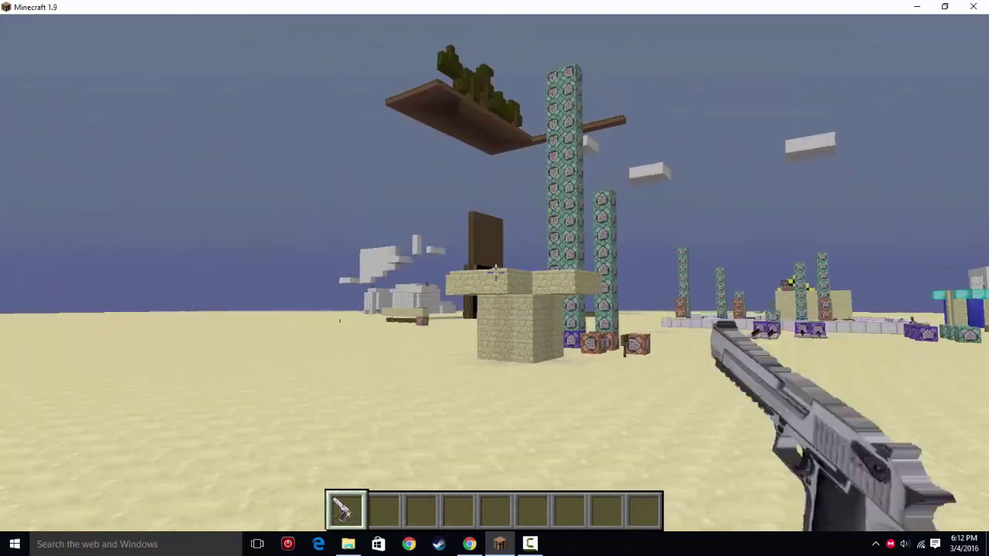
key(s)
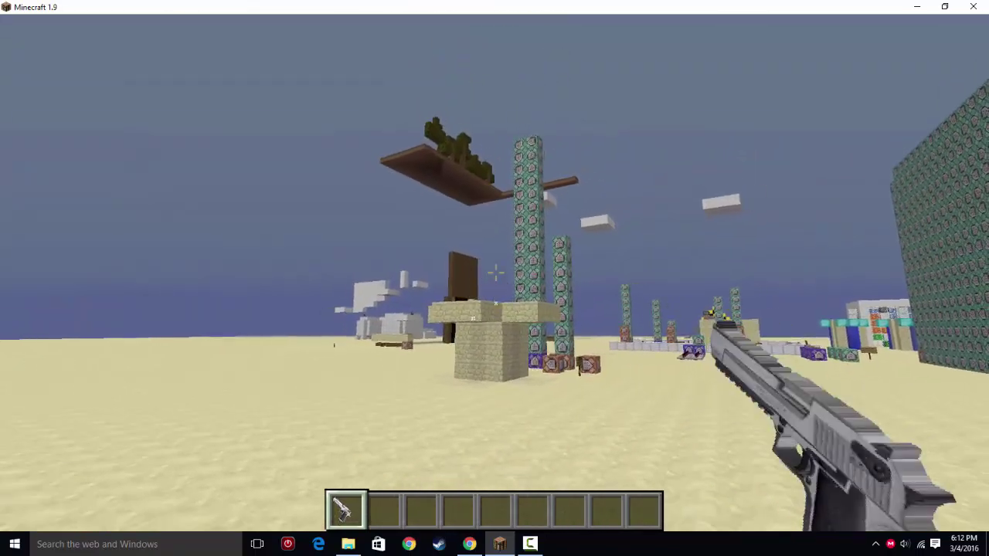
key(w)
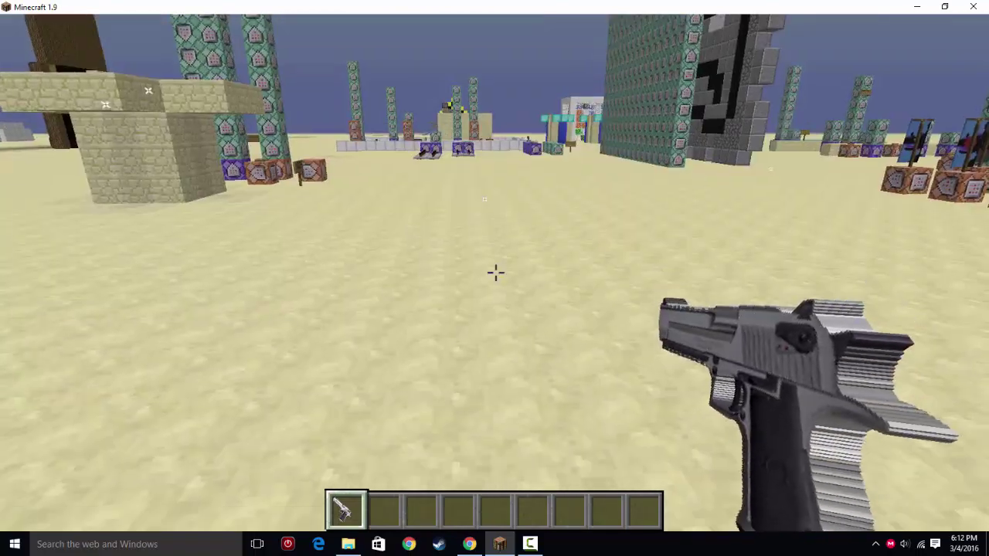
right_click(494, 270)
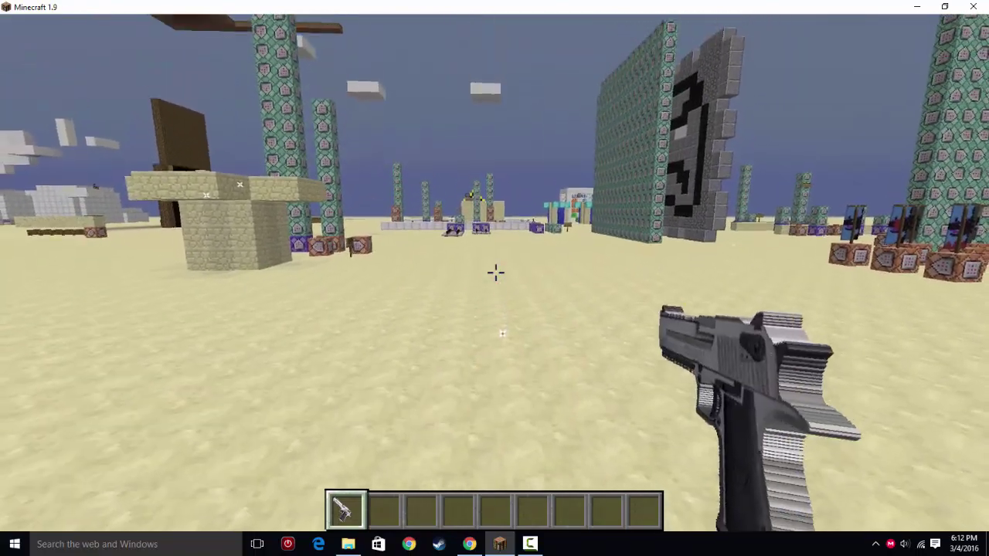
key(s)
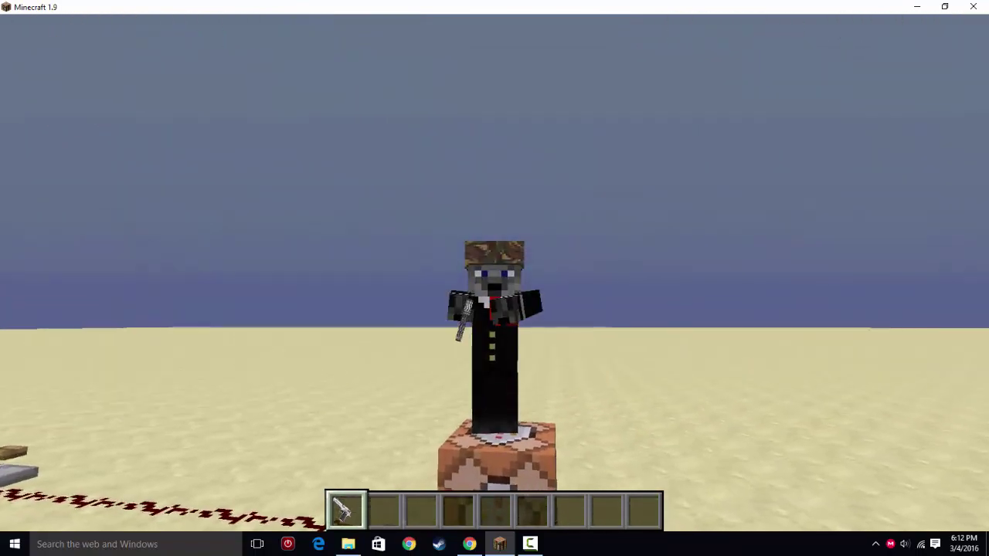
Pause and minimise the game, then move the 1.9 Blank Resource Pack icon aside.
key(Escape)
click(917, 7)
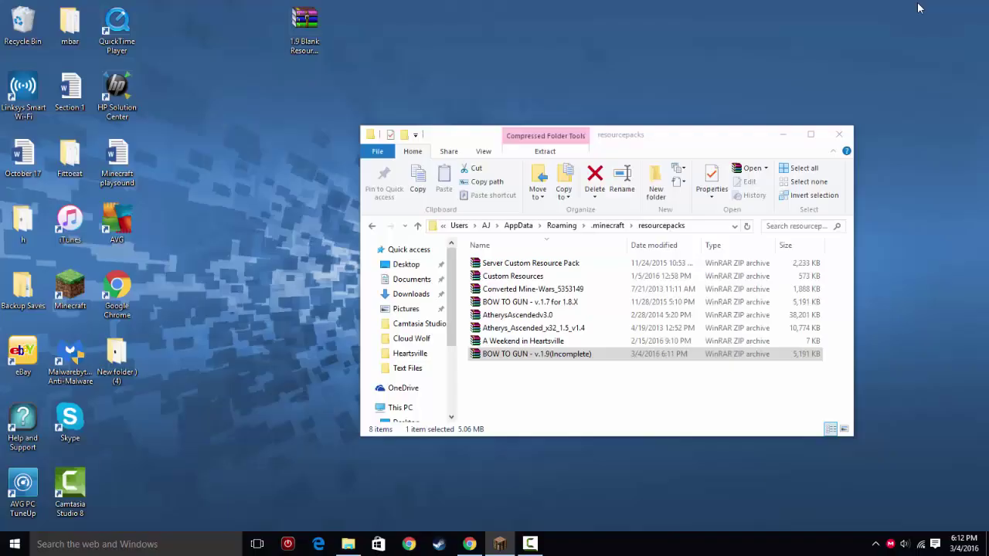
click(530, 381)
click(535, 357)
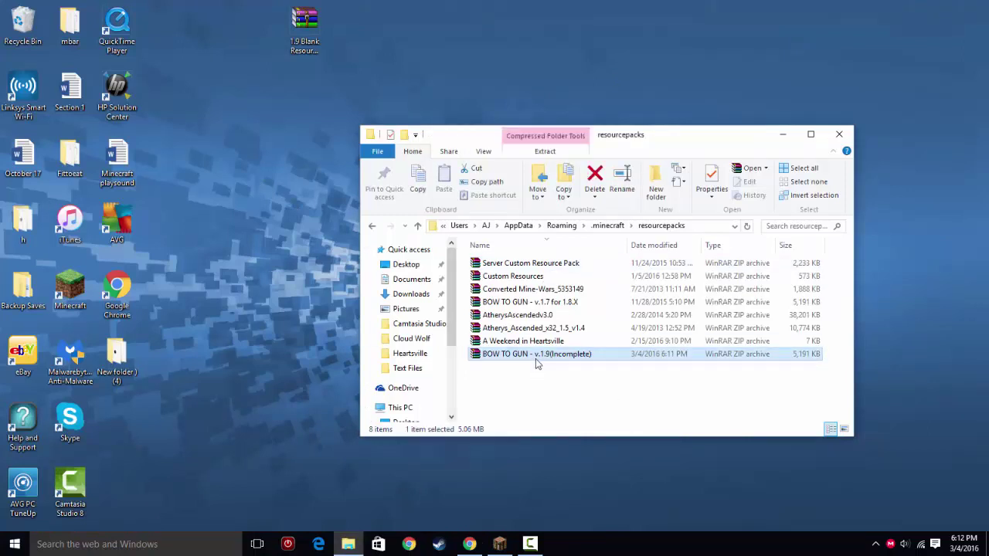
click(258, 265)
drag(308, 39, 224, 39)
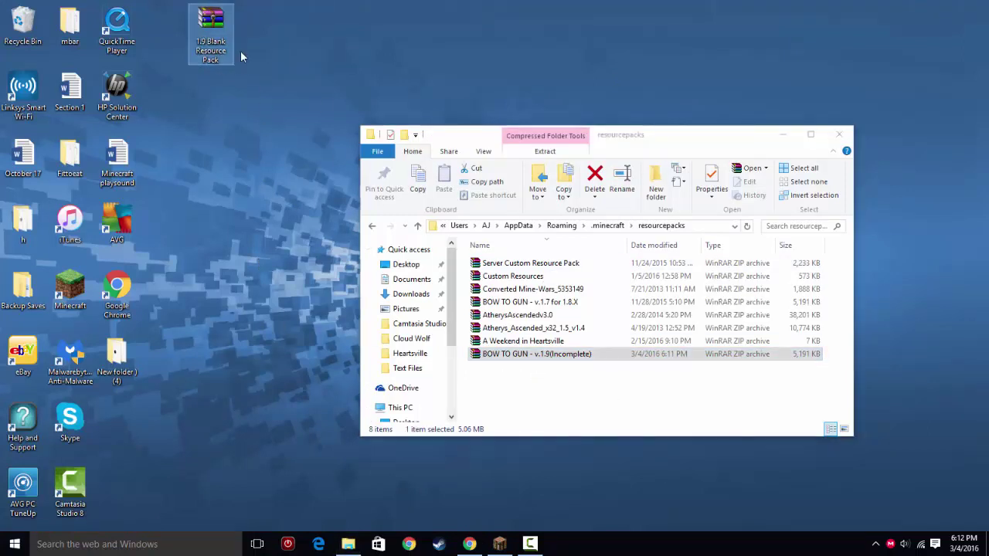
Place a copy of BOW TO GUN - v.1.7 for 1.8.X on the desktop, then open Default Resource Pack(1.9).
click(533, 301)
drag(241, 53, 266, 38)
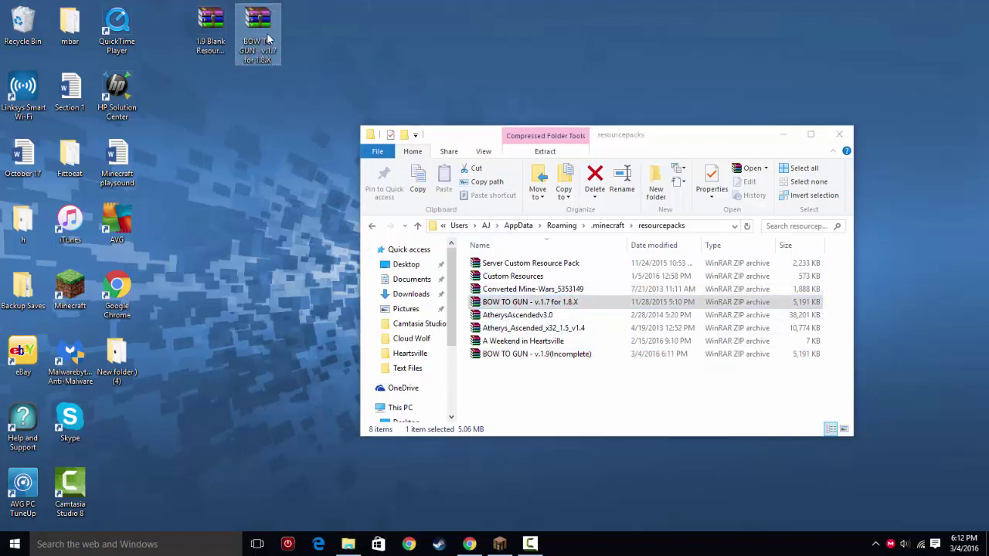
drag(360, 38, 352, 39)
double_click(351, 27)
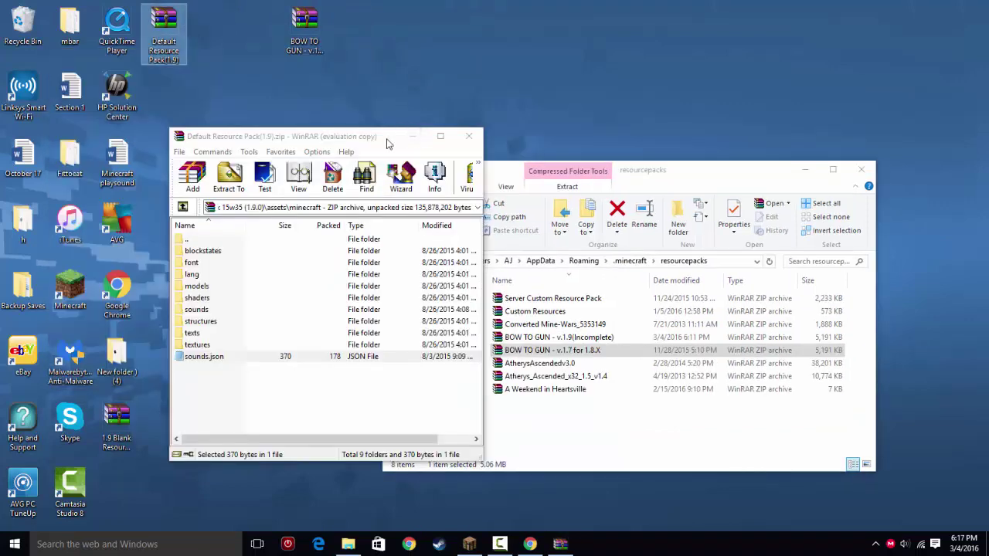
Open the BOW TO GUN v1.7 archive in a second WinRAR window beside the default pack.
drag(388, 144, 307, 130)
click(806, 171)
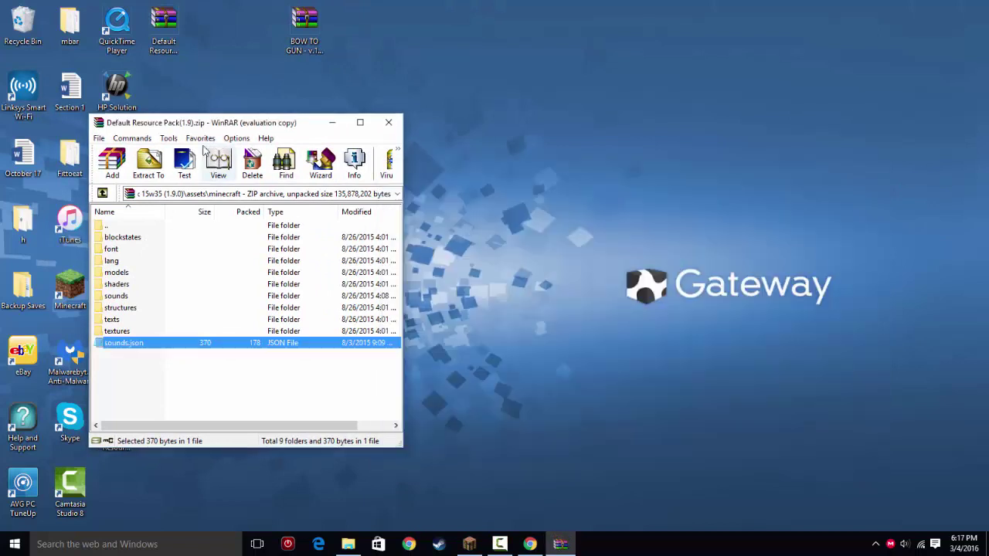
click(182, 31)
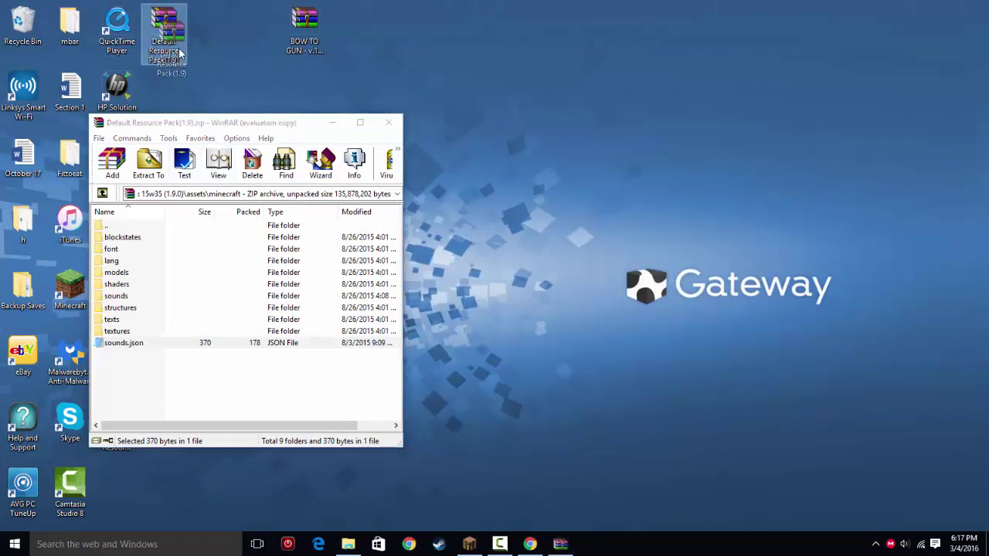
mouse_move(304, 29)
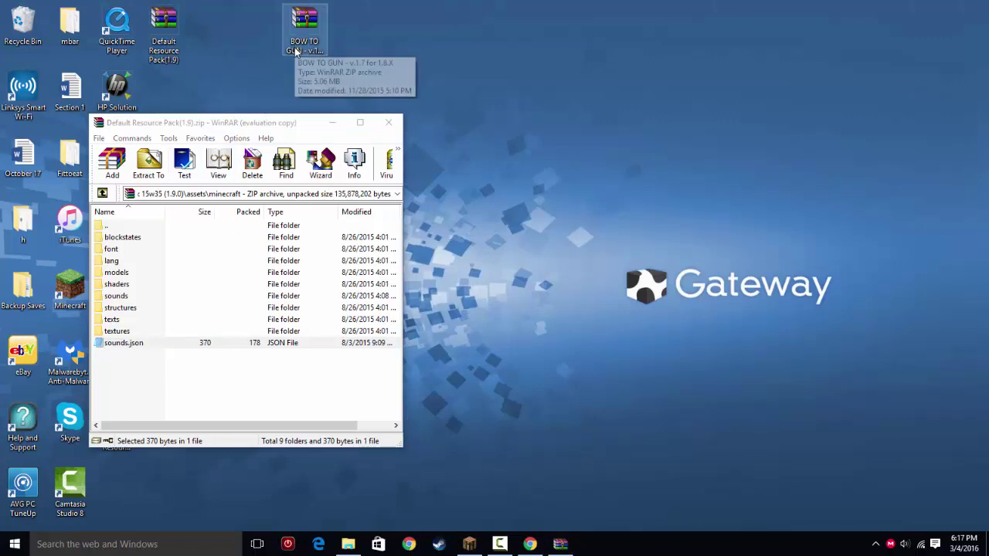
double_click(305, 35)
drag(205, 30, 657, 127)
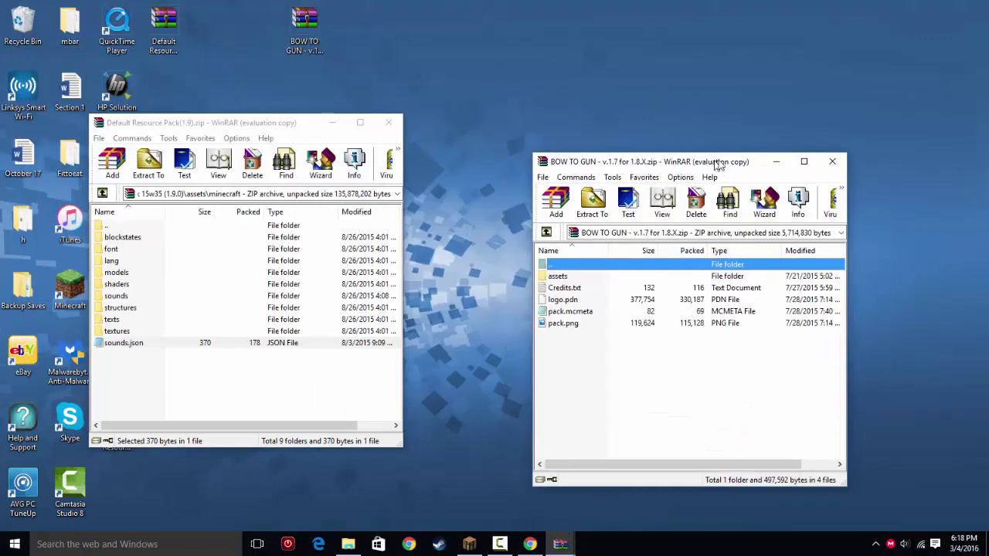
click(726, 231)
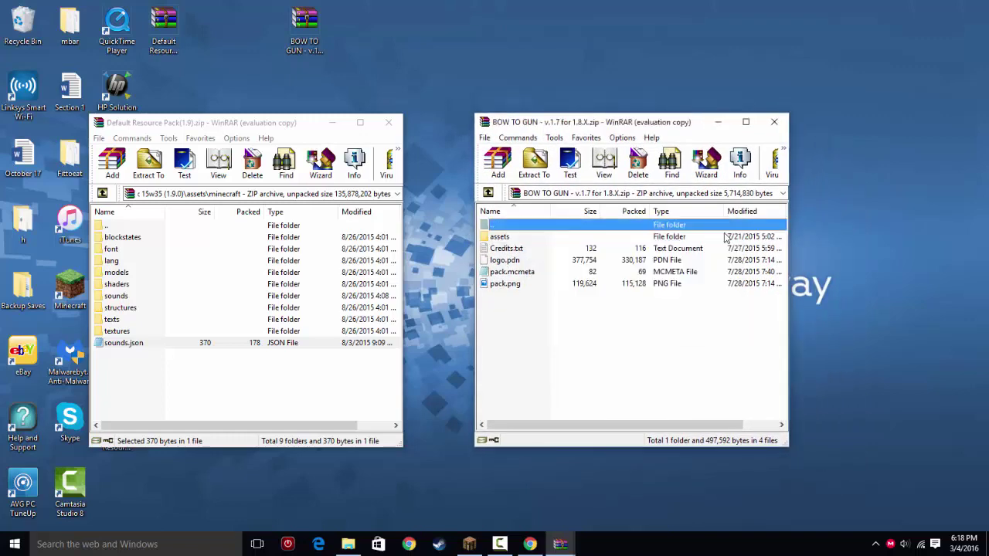
Browse the gun pack to assets\minecraft\textures and the default pack to textures\entity.
double_click(541, 242)
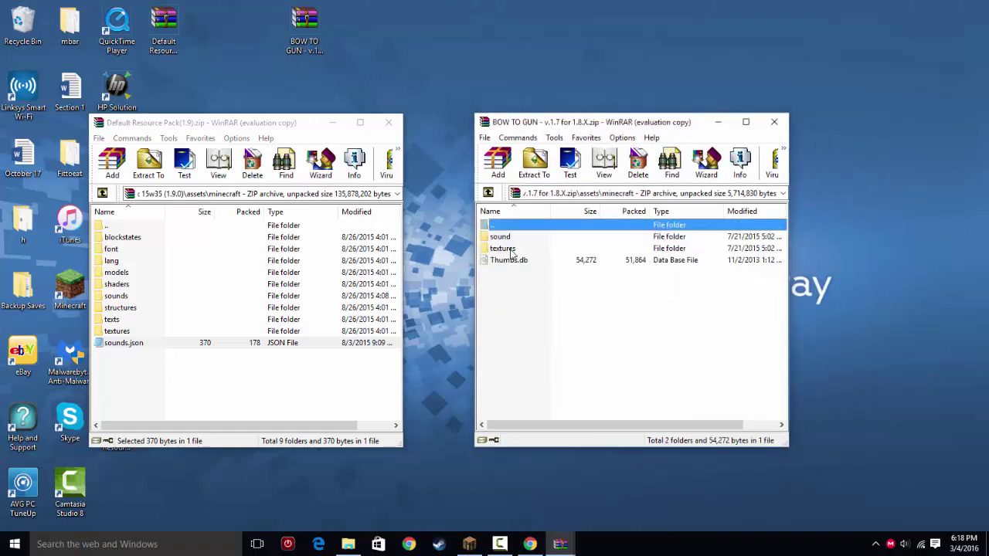
click(508, 248)
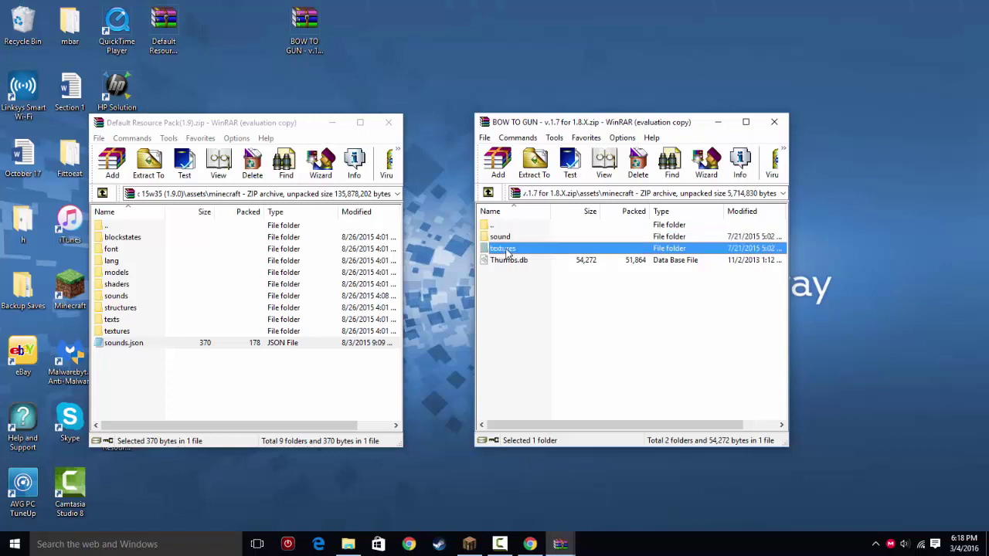
double_click(507, 249)
click(500, 239)
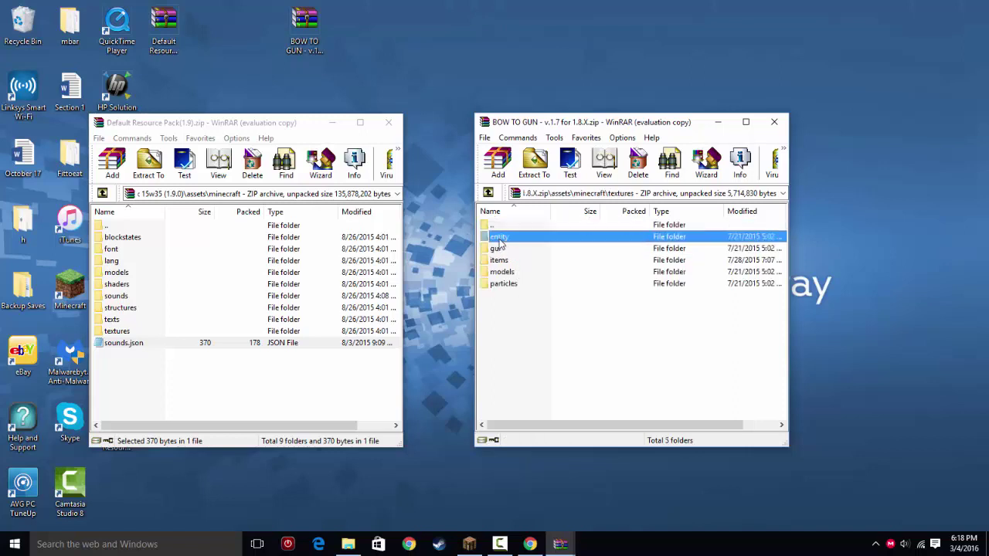
double_click(124, 331)
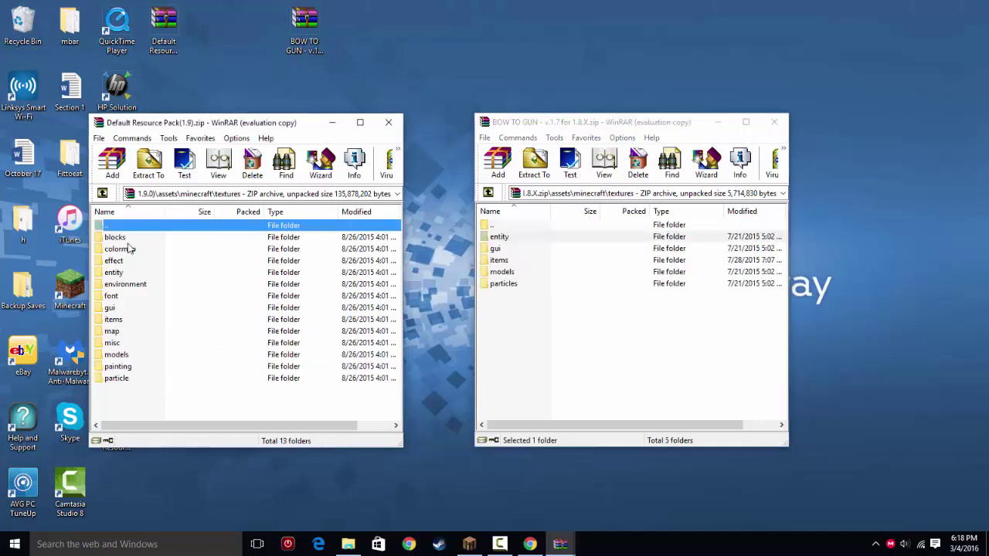
double_click(114, 273)
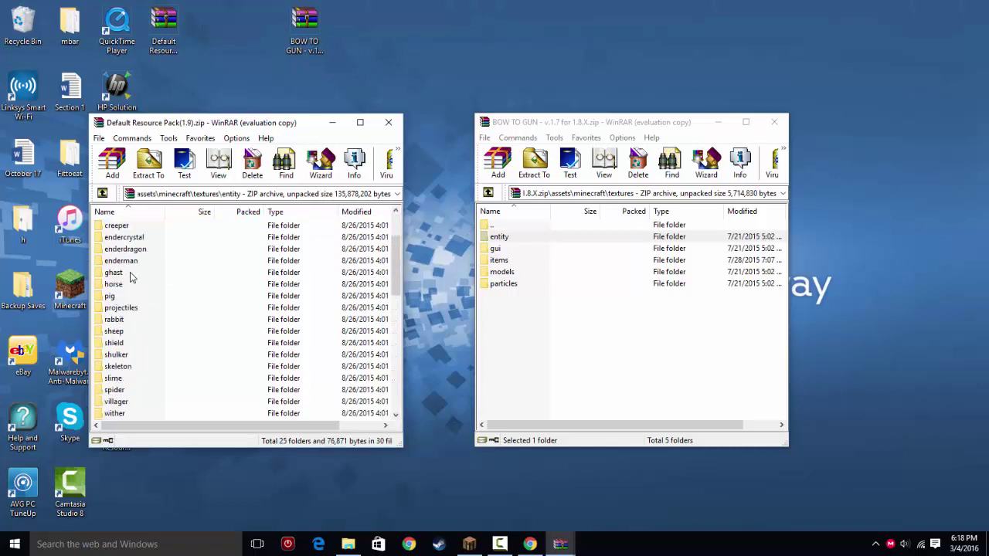
click(103, 194)
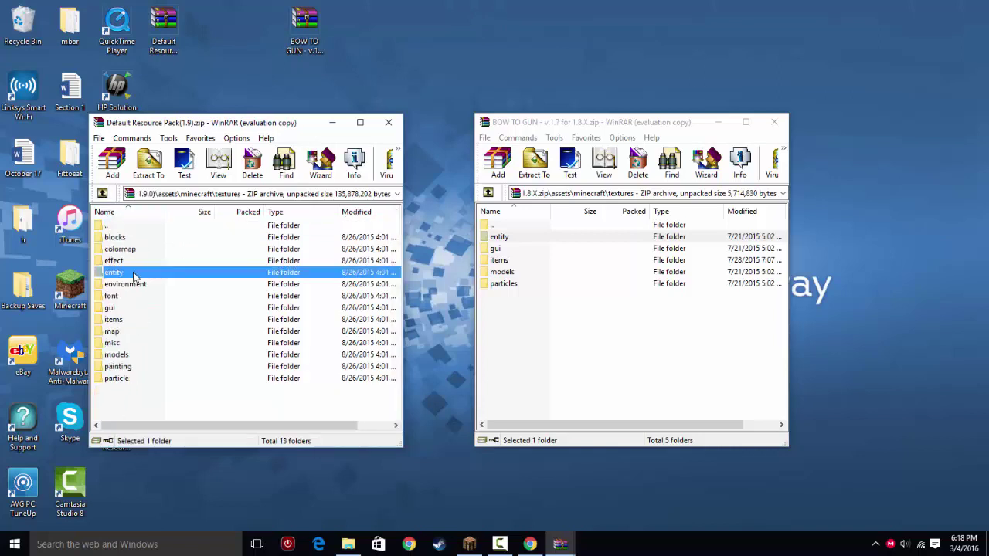
double_click(133, 273)
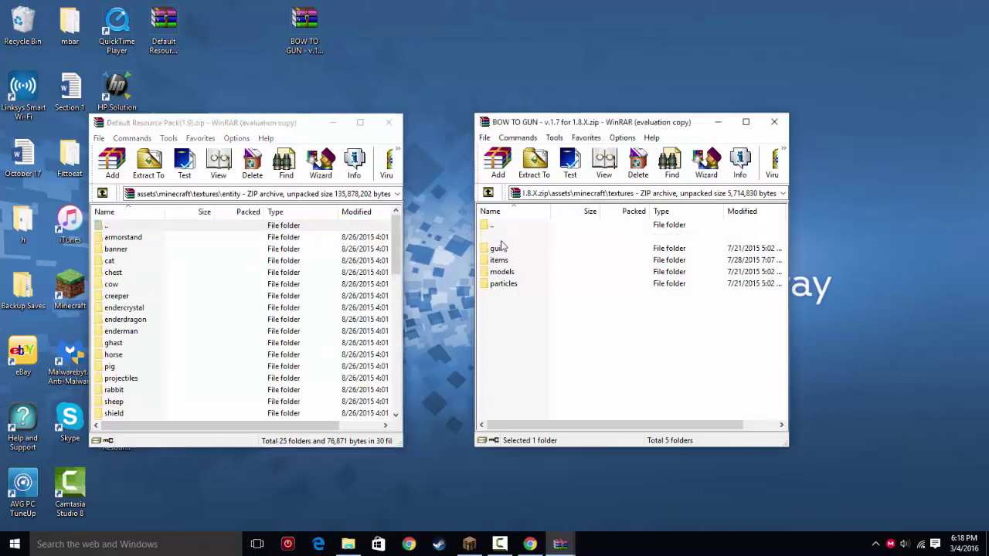
Open the gun pack's entity folder and delete the default pack's arrow.png.
double_click(499, 236)
click(506, 238)
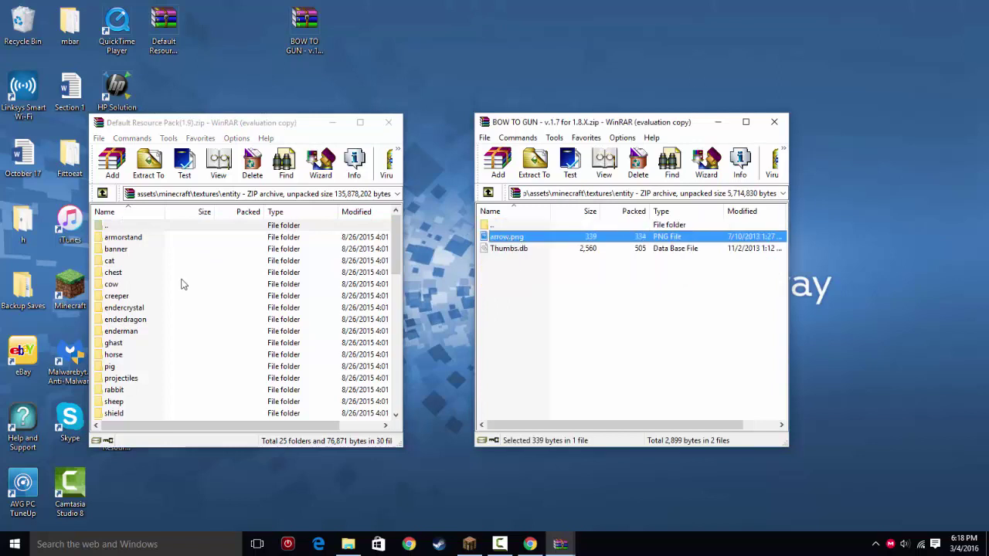
scroll(165, 285, down, 8)
scroll(172, 298, down, 4)
scroll(183, 360, down, 1)
scroll(183, 363, up, 5)
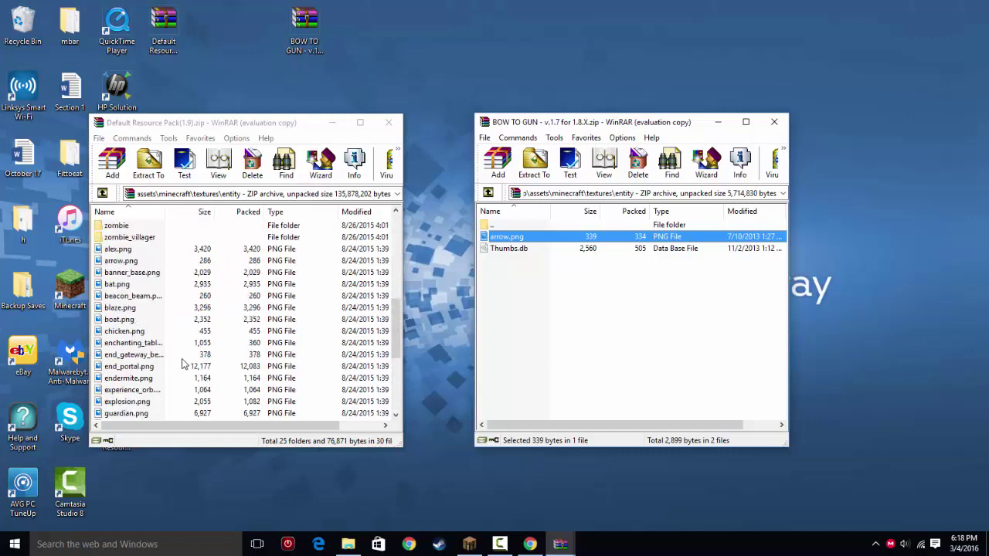
scroll(178, 359, up, 1)
click(124, 297)
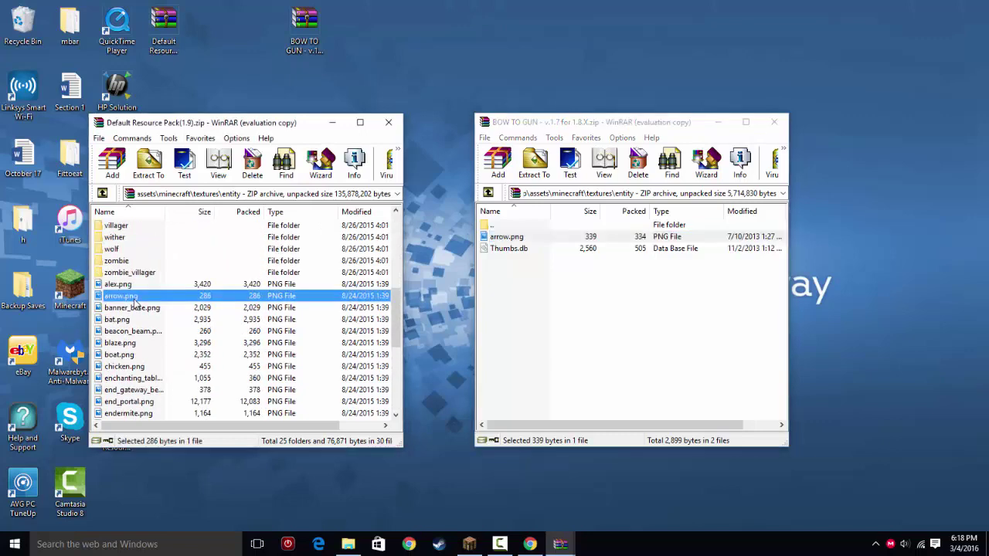
key(Delete)
click(521, 315)
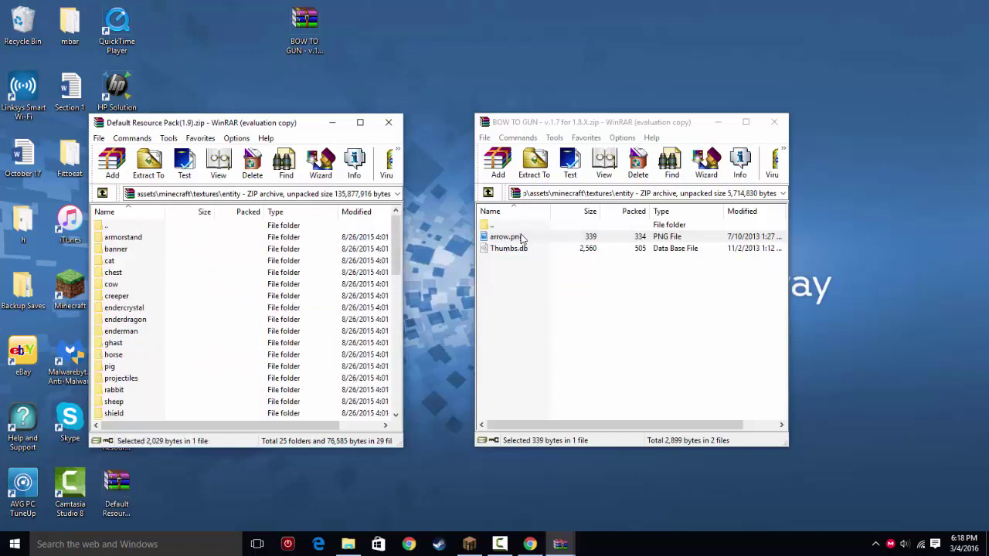
Copy the gun pack's 339-byte arrow.png into the default entity folder.
click(515, 247)
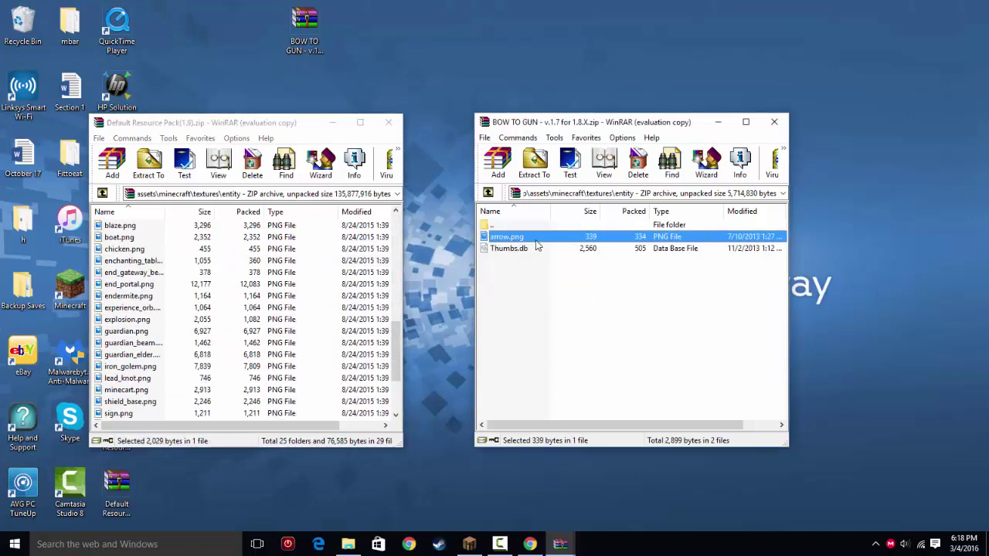
drag(368, 289, 364, 293)
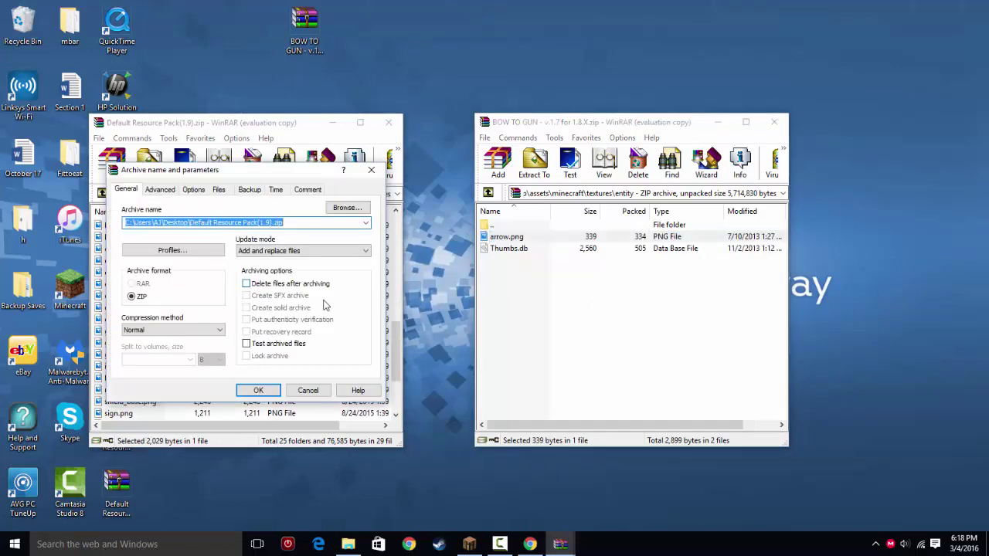
click(258, 390)
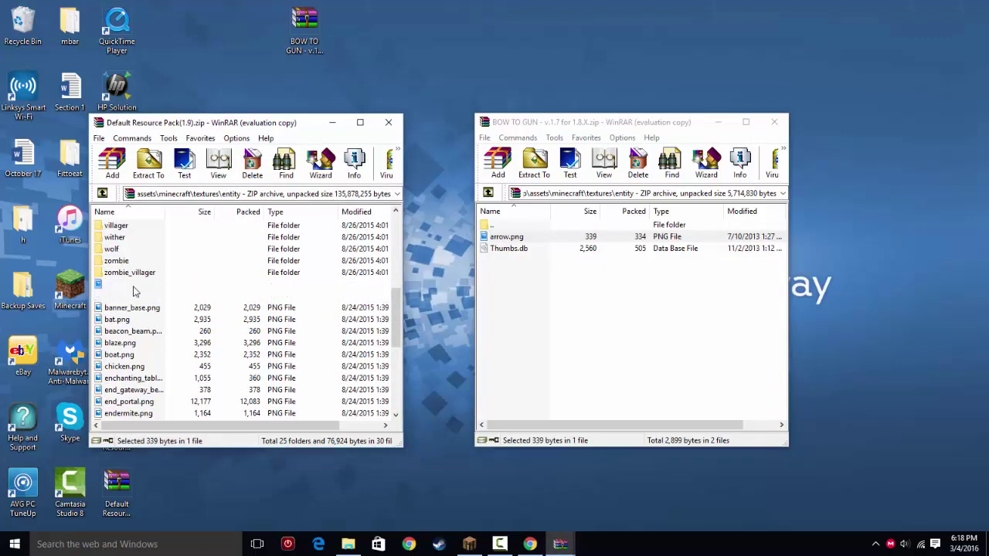
Browse the default pack's entity folder, peeking into banner and enderman.
click(133, 286)
scroll(156, 224, up, 8)
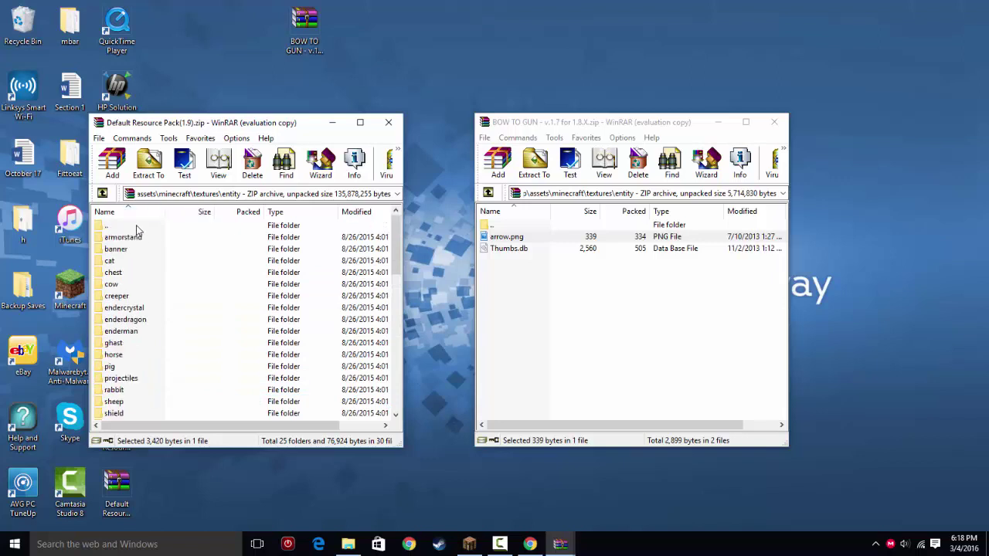
click(103, 193)
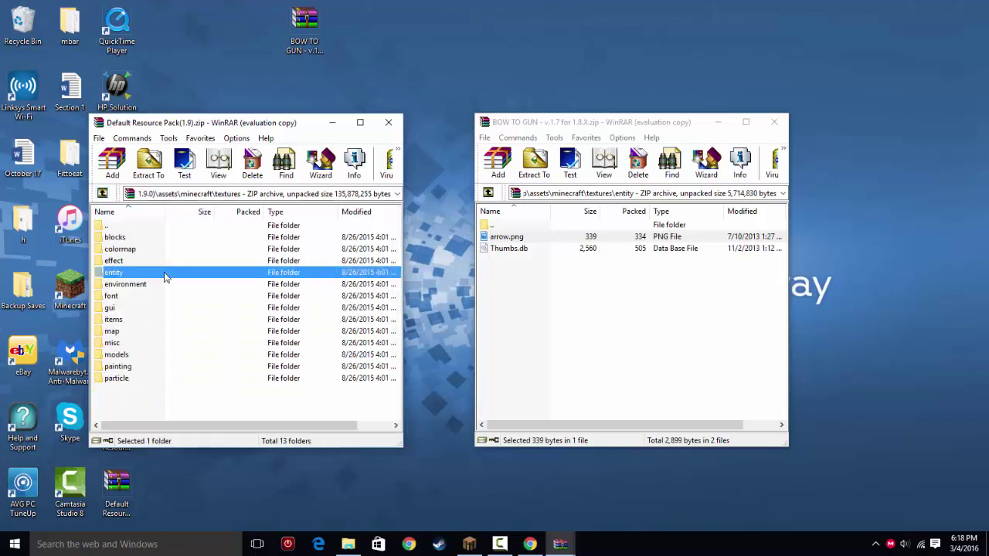
click(164, 284)
double_click(153, 273)
click(123, 249)
scroll(177, 333, down, 1)
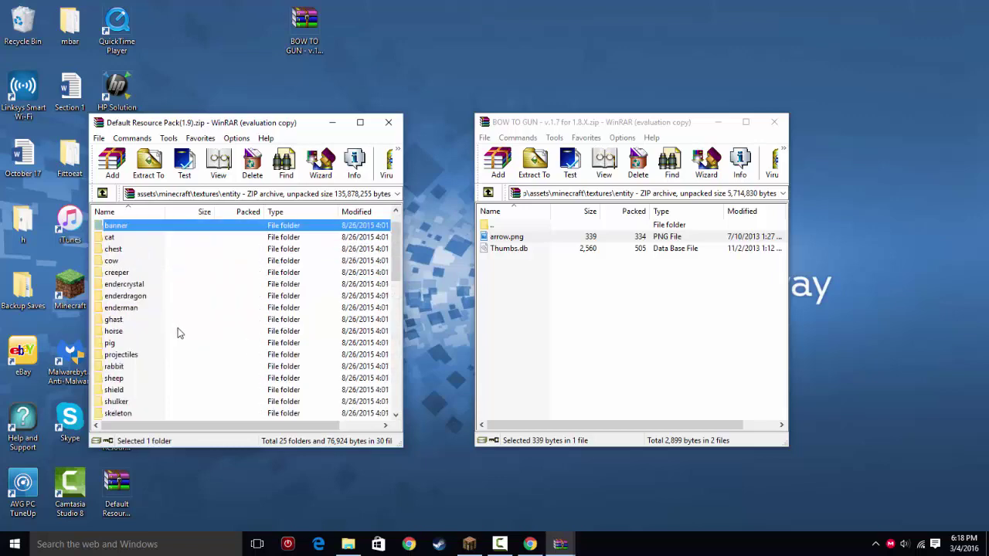
scroll(217, 323, down, 5)
scroll(203, 282, up, 1)
scroll(177, 262, up, 4)
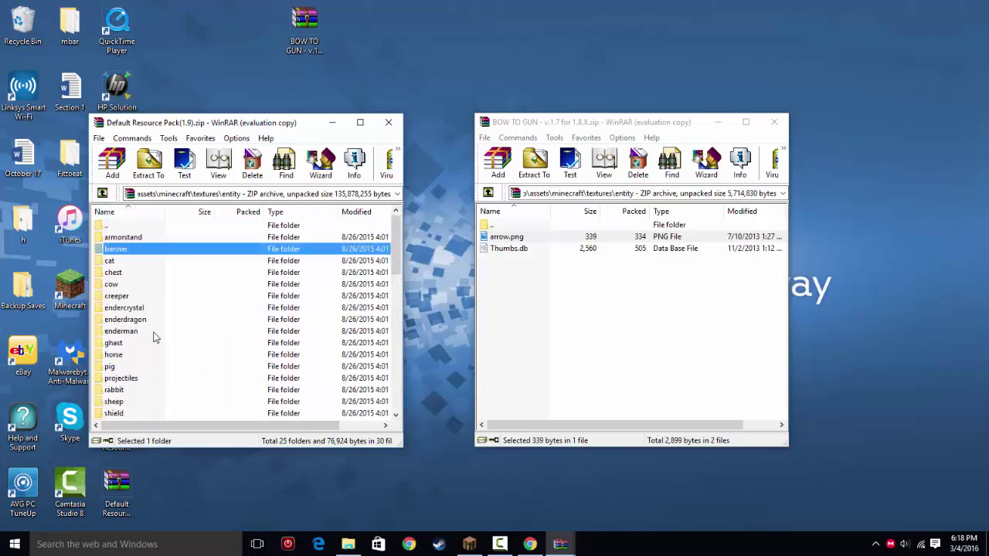
double_click(152, 334)
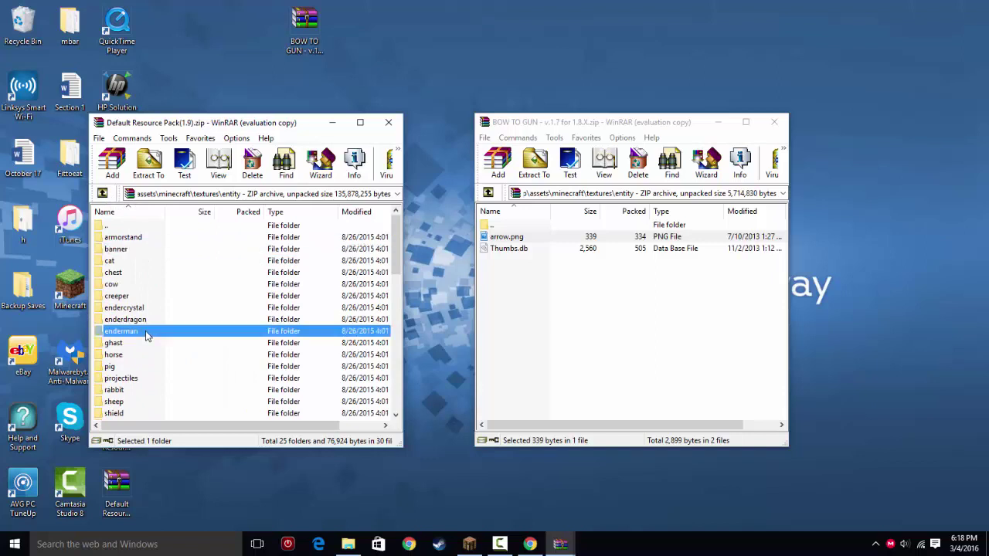
click(101, 195)
Select arrow.png in the gun pack and take the default pack up to textures.
click(550, 263)
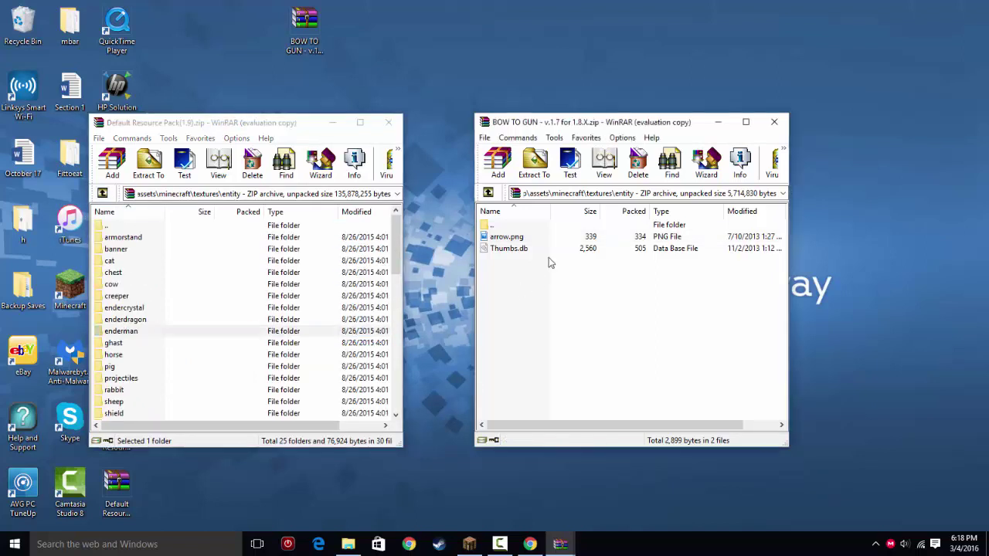
click(513, 235)
click(194, 301)
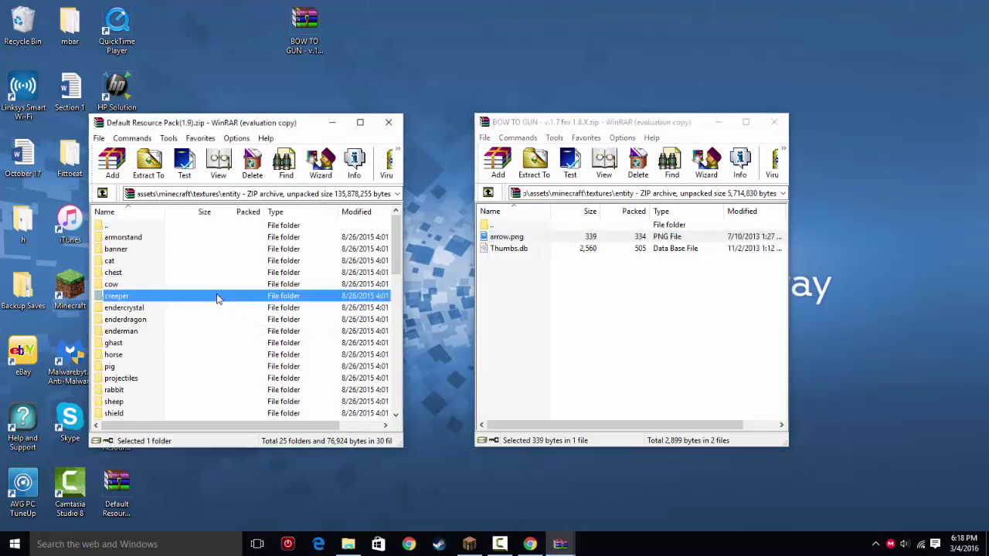
click(102, 193)
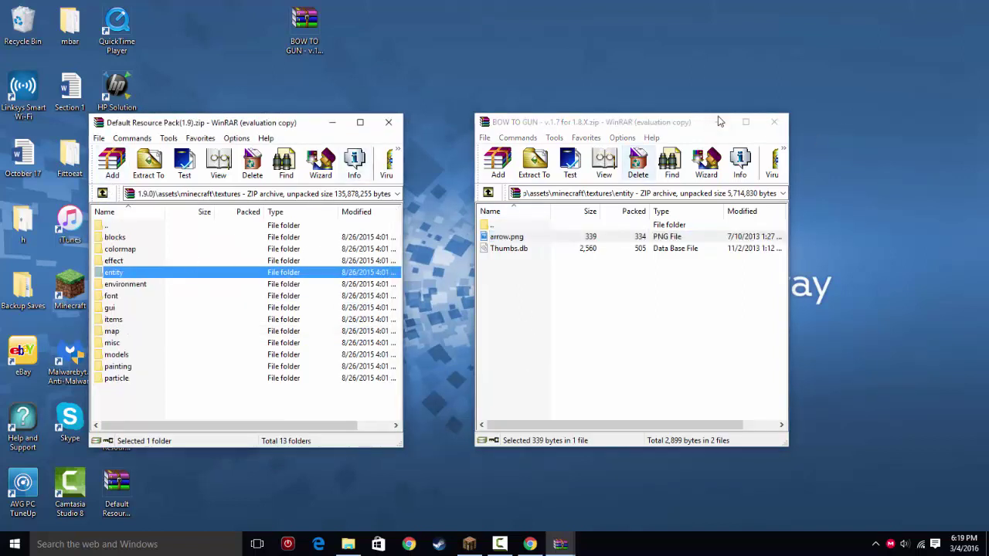
Look through the gun pack's gui\container folder, then select its items folder.
click(488, 193)
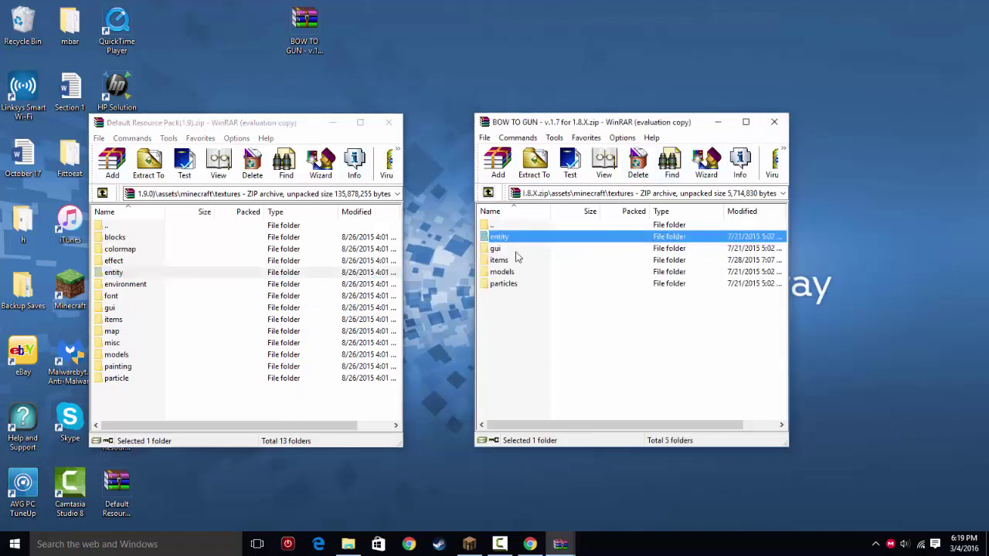
double_click(500, 248)
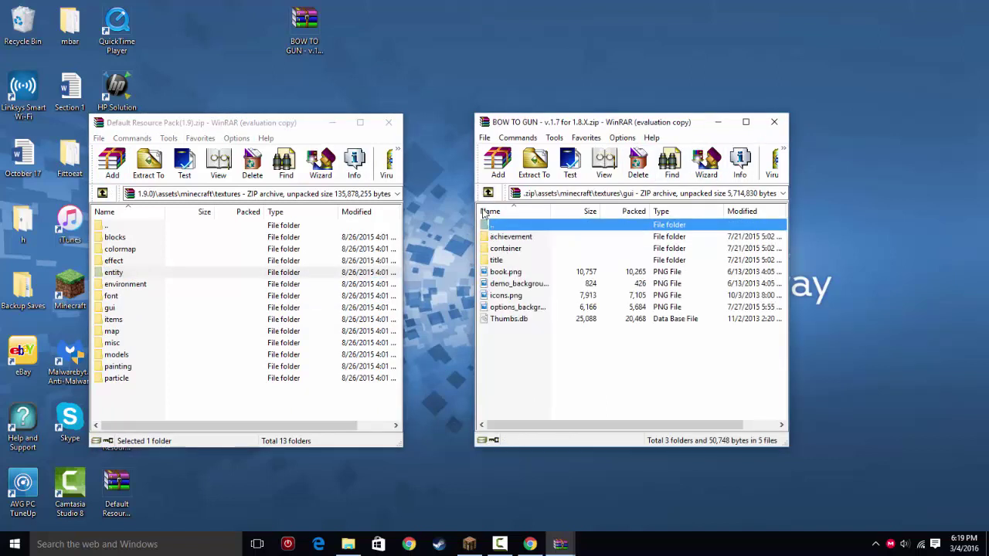
double_click(504, 248)
click(487, 193)
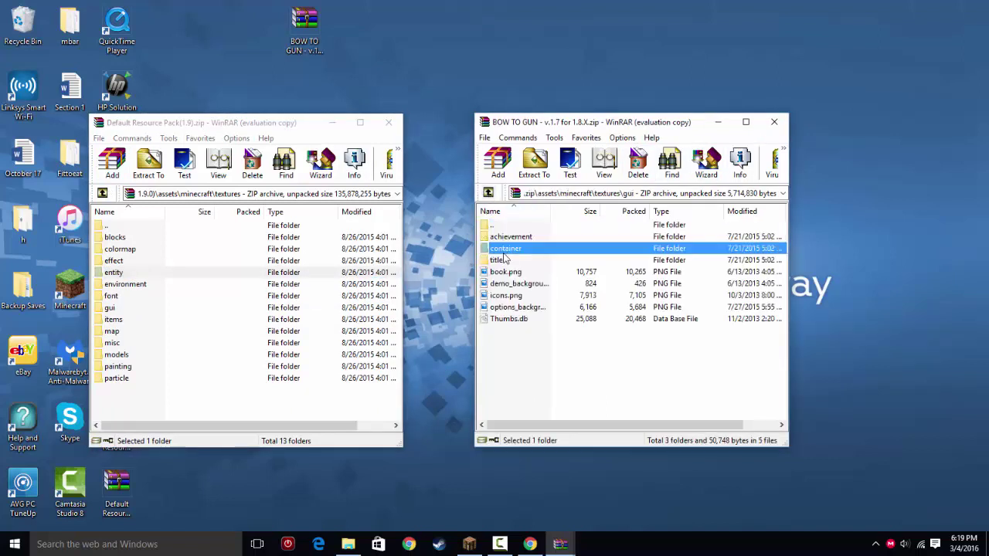
click(487, 193)
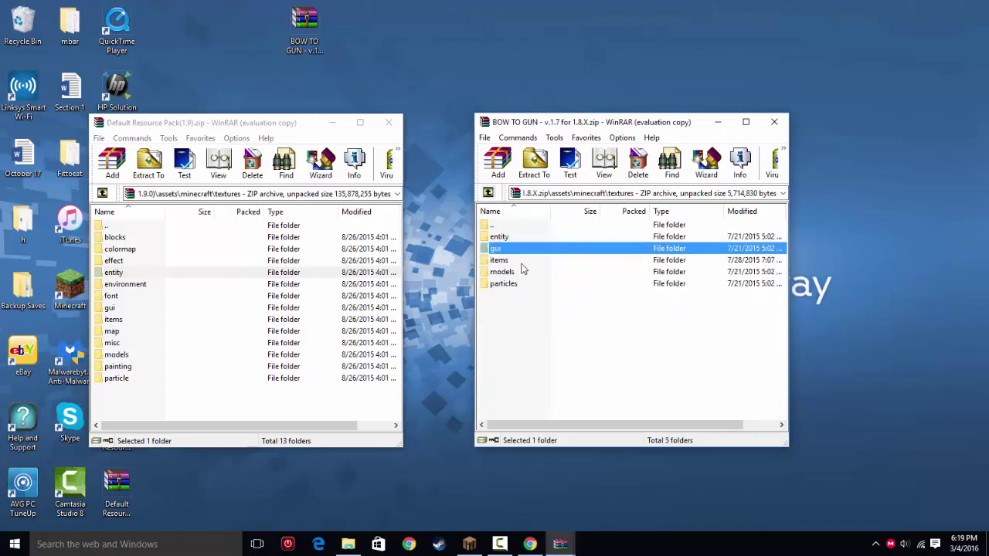
click(501, 261)
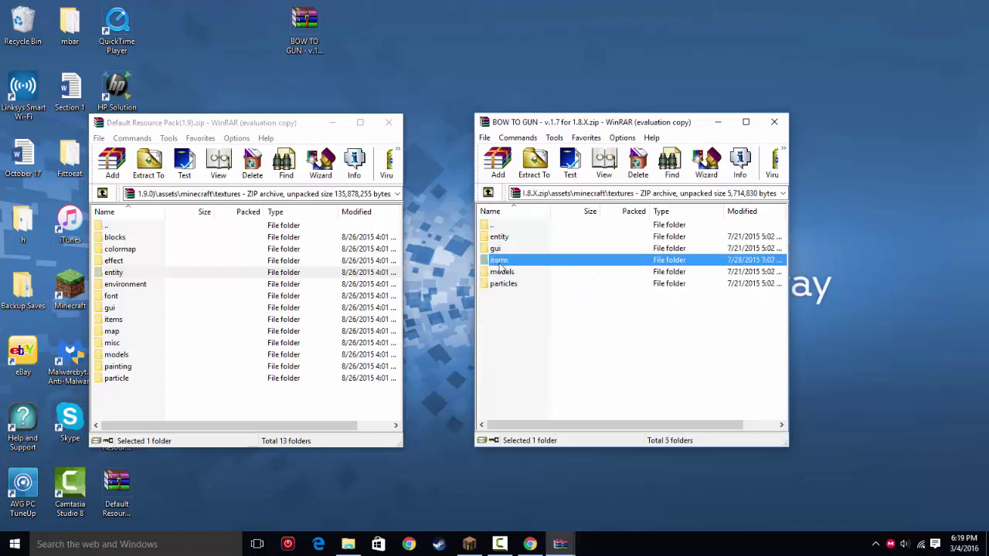
Compare the items folders of both packs, then return both to textures.
double_click(143, 321)
scroll(153, 321, down, 15)
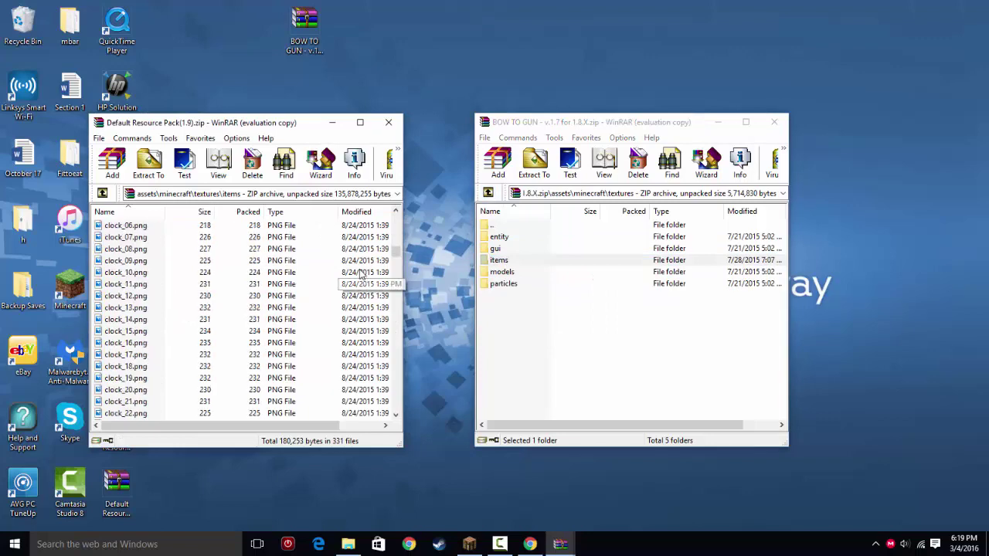
mouse_move(395, 257)
mouse_down()
mouse_move(401, 438)
mouse_move(458, 224)
mouse_up()
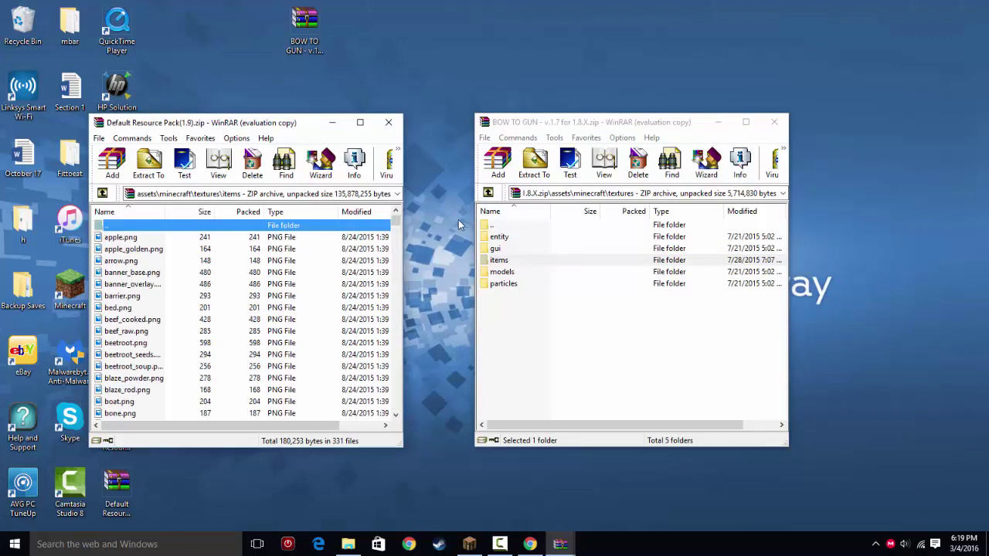
double_click(499, 260)
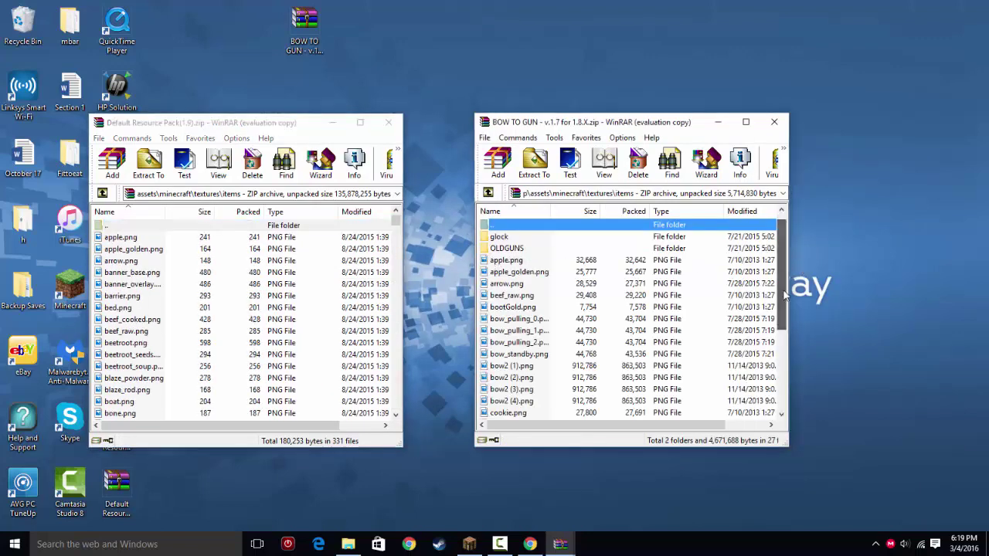
scroll(782, 270, down, 4)
scroll(768, 317, up, 4)
click(488, 193)
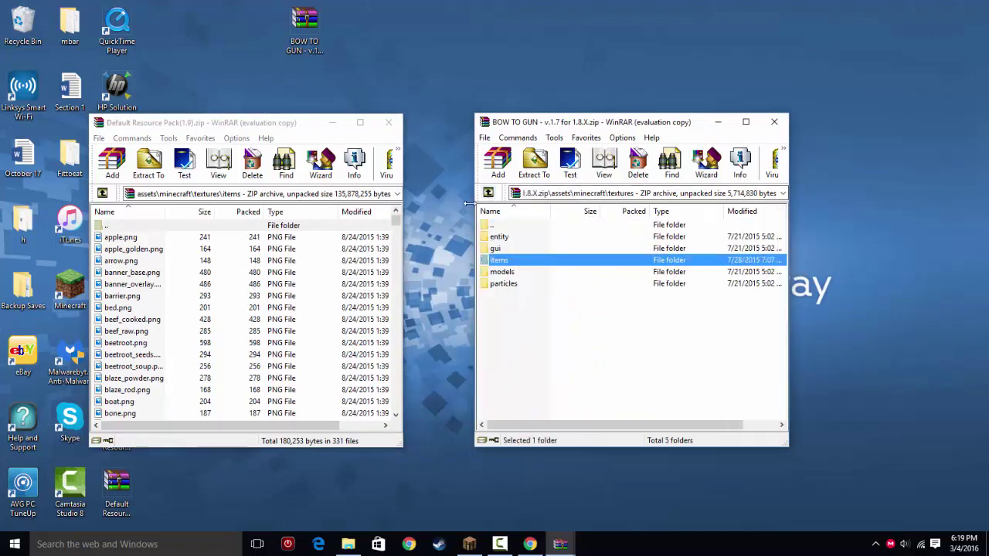
click(104, 193)
Delete the default items folder and copy in BOW TO GUN's items folder.
key(Delete)
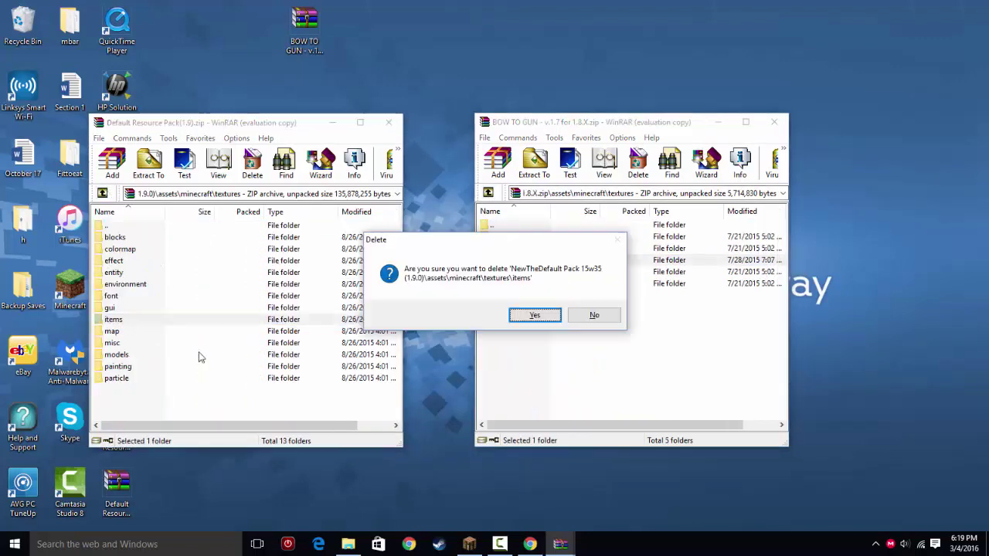
click(534, 314)
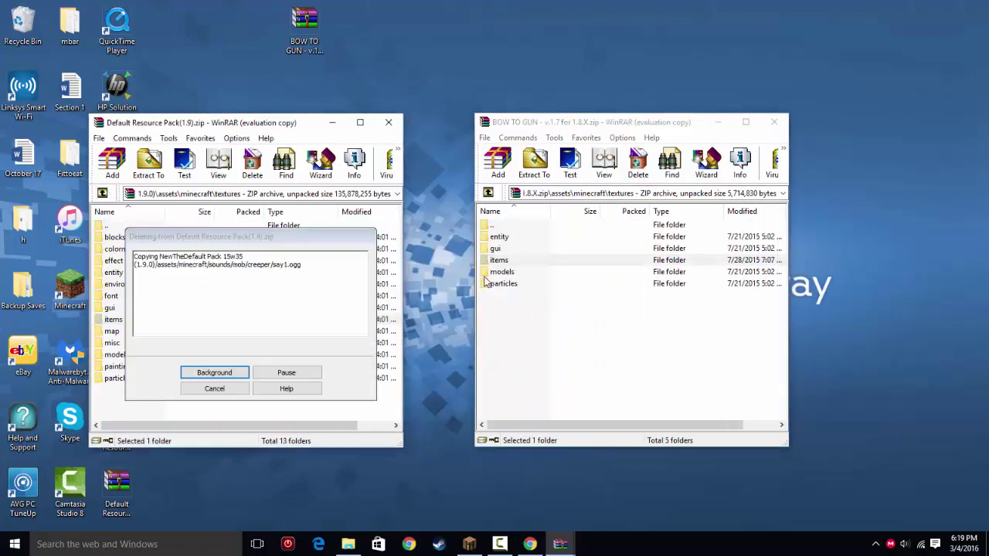
drag(498, 260, 240, 391)
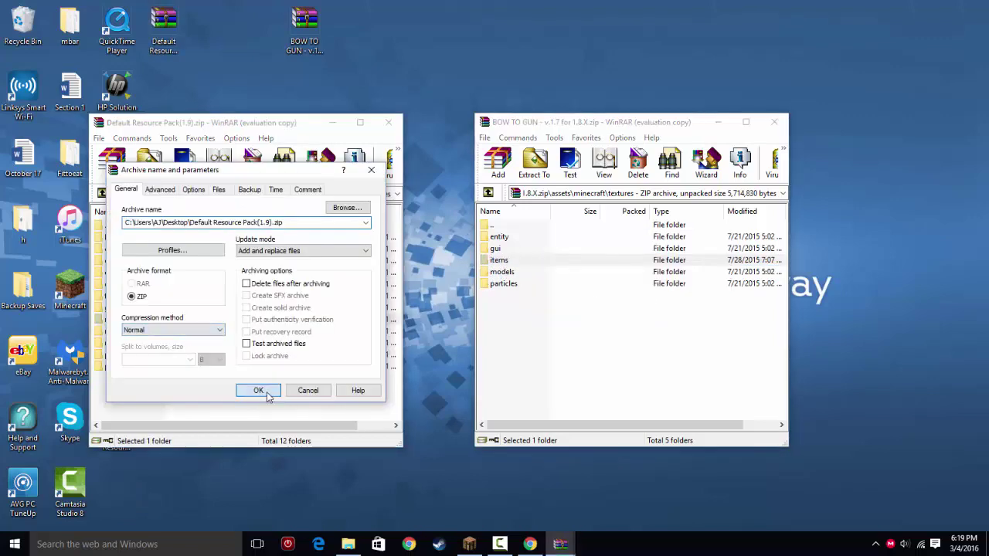
click(263, 390)
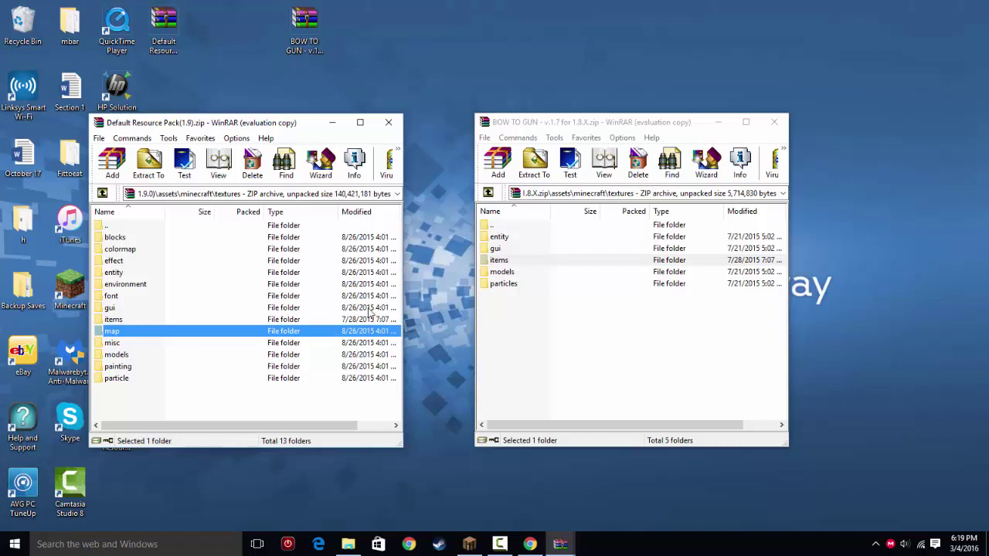
Browse to models\armor in both the Bow to Gun and default pack archives.
double_click(506, 272)
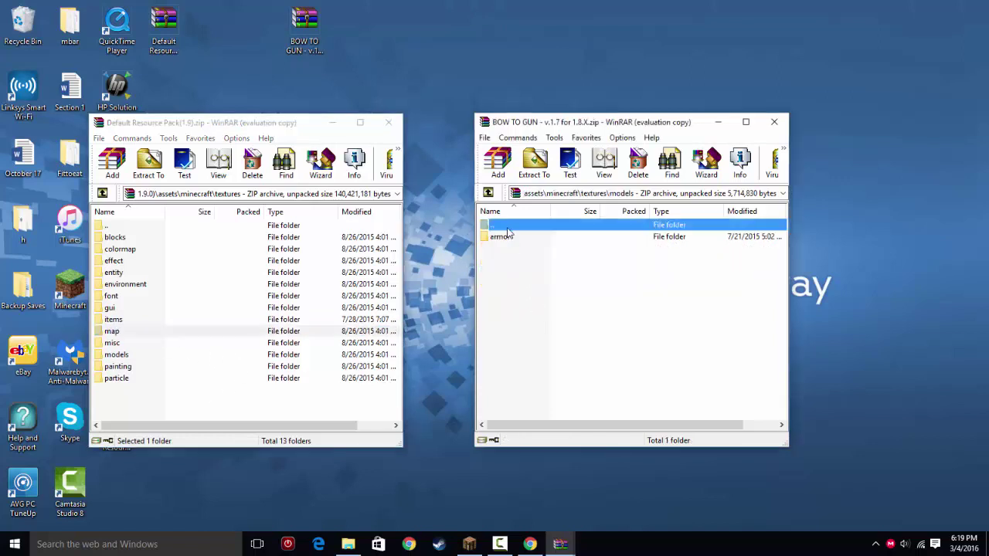
double_click(508, 237)
key(Down)
key(End)
click(523, 249)
double_click(156, 354)
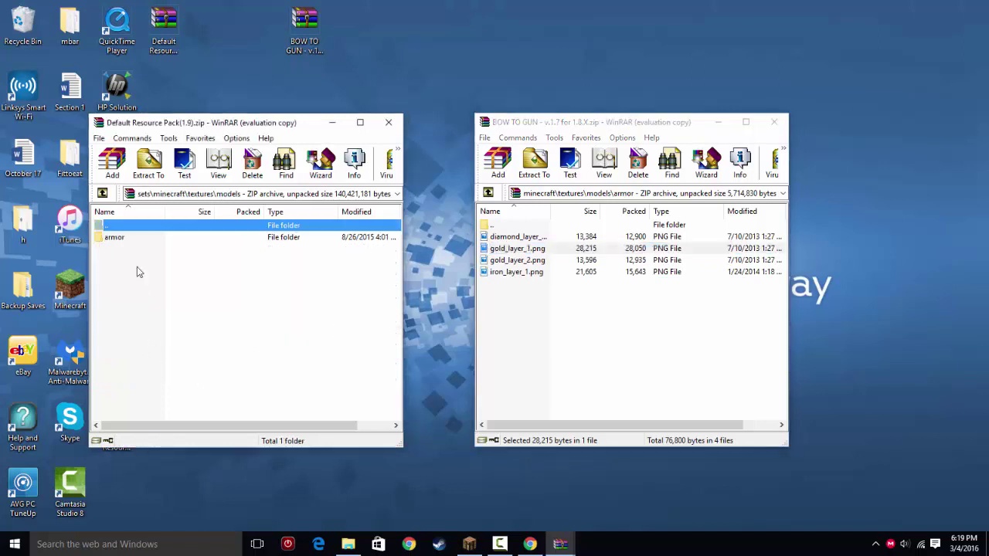
double_click(116, 237)
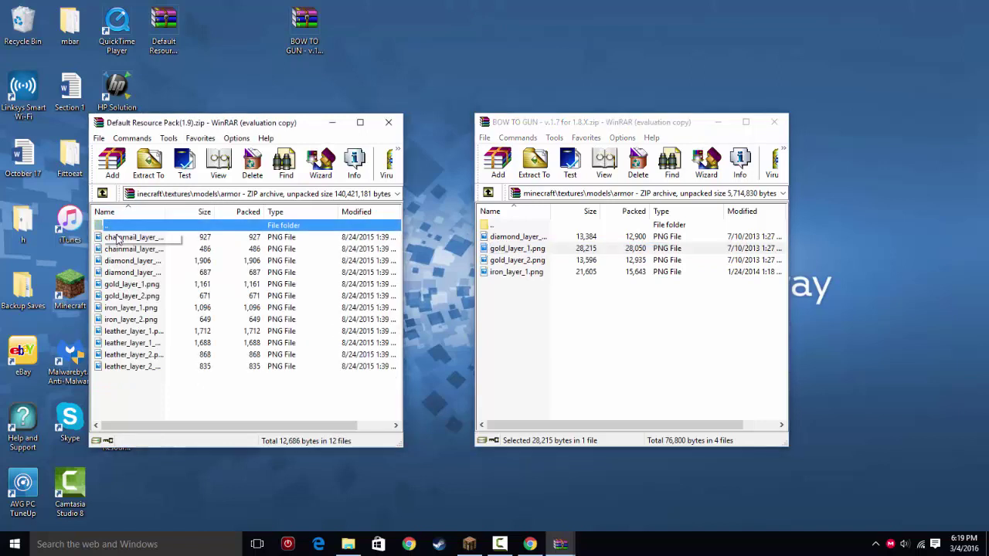
click(103, 193)
Delete the default armor folder and add Bow to Gun's armor folder in its place.
key(Delete)
click(536, 315)
click(489, 193)
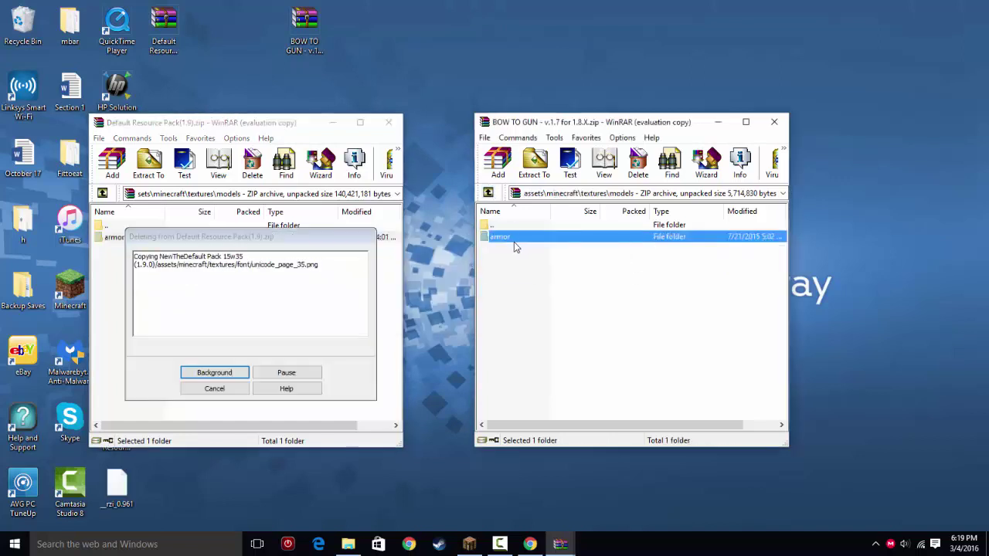
drag(471, 250, 217, 258)
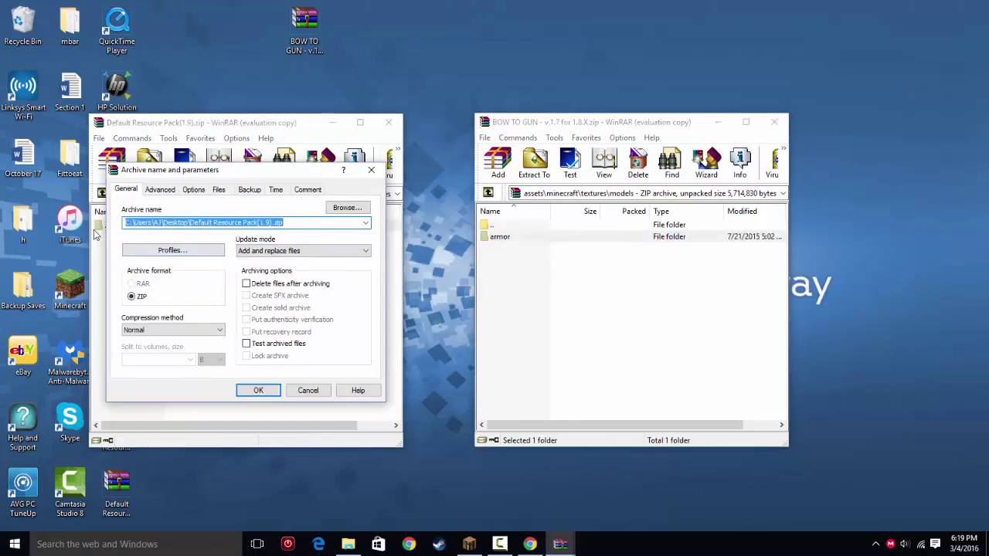
click(255, 387)
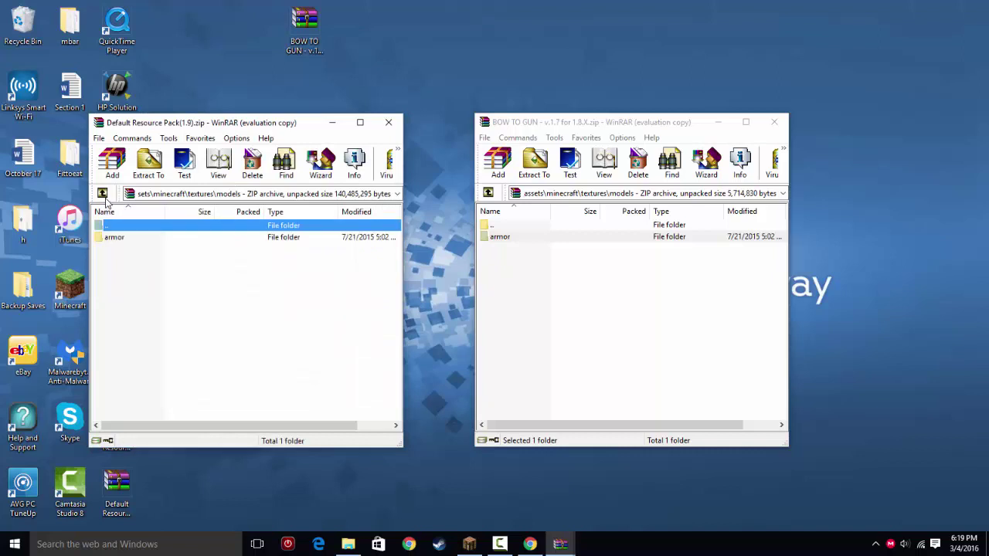
click(101, 193)
Check the Bow to Gun particles folder, then open the default pack's sounds folder.
click(488, 193)
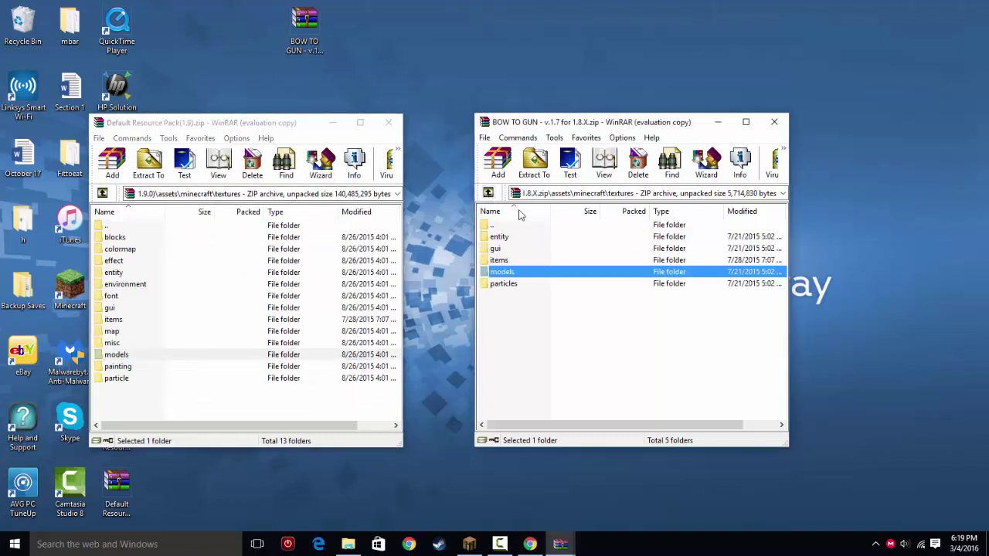
double_click(499, 284)
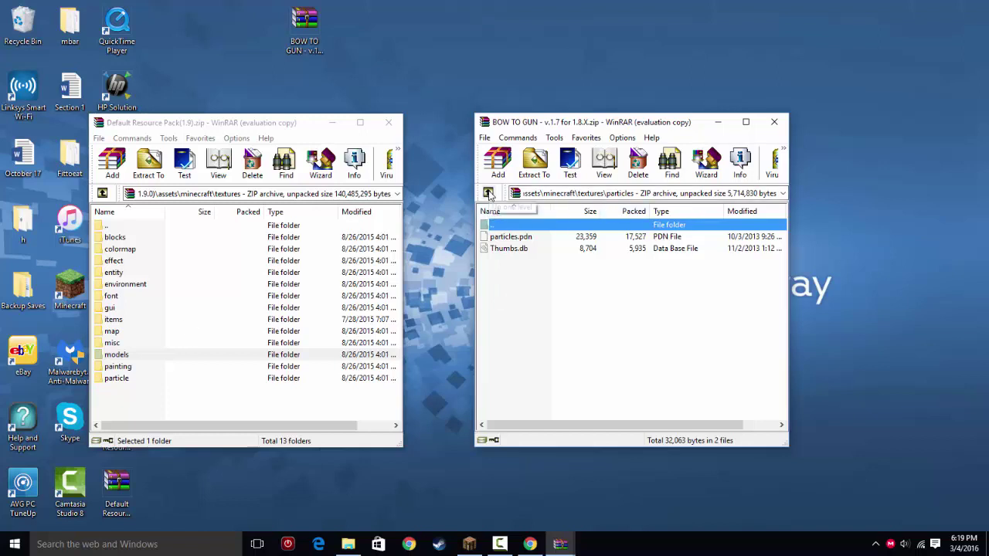
click(488, 193)
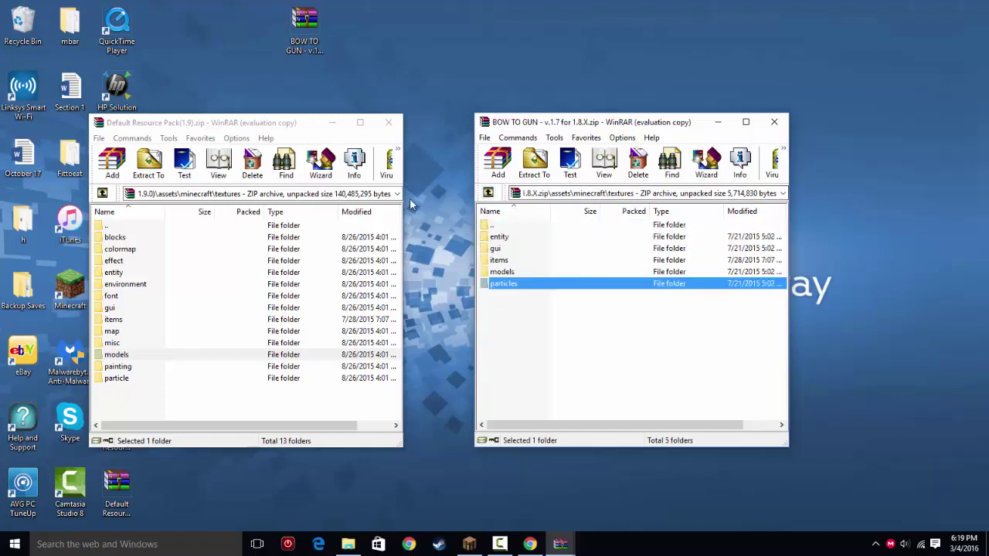
click(488, 193)
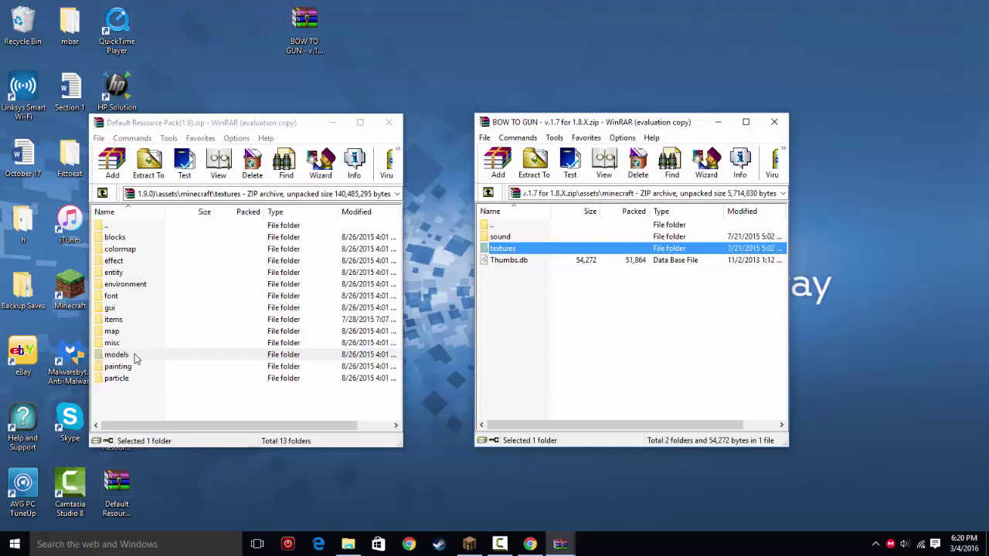
click(102, 193)
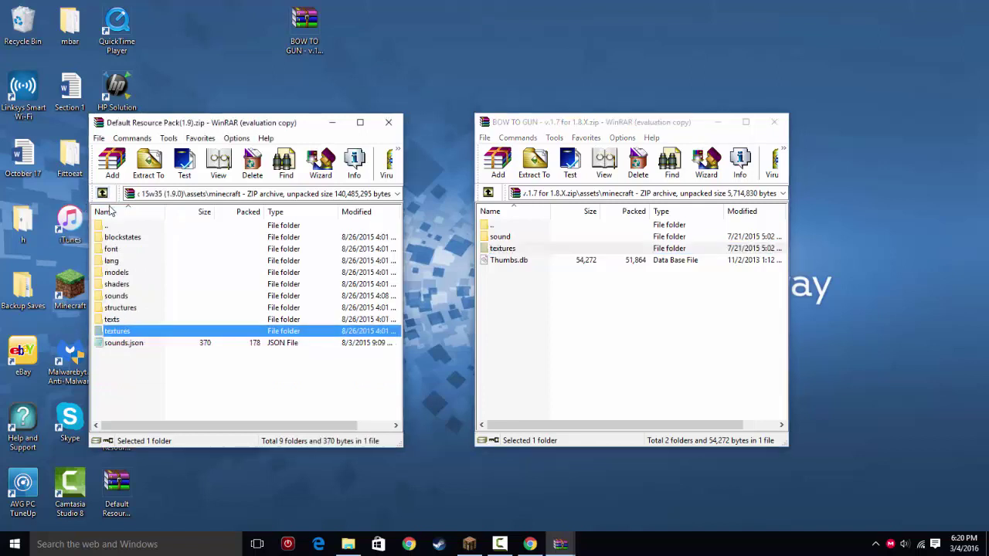
click(131, 320)
click(130, 296)
double_click(129, 297)
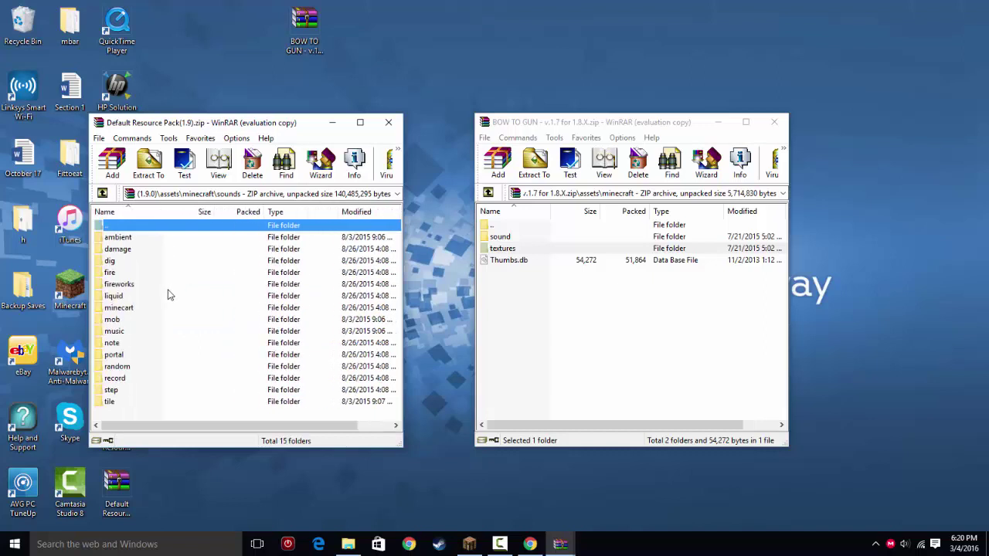
Inspect the random folder inside the Bow to Gun pack's sound folder.
double_click(536, 236)
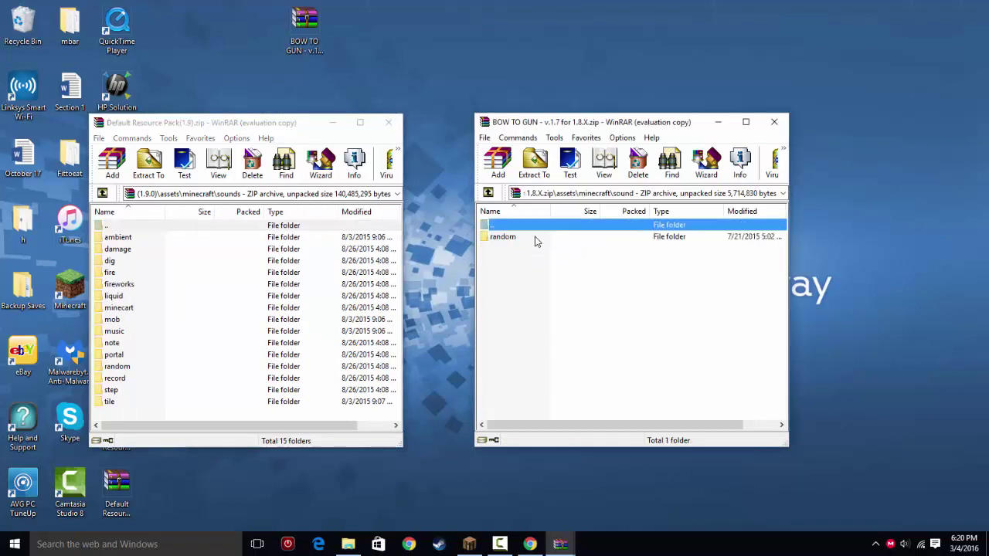
click(502, 236)
double_click(502, 236)
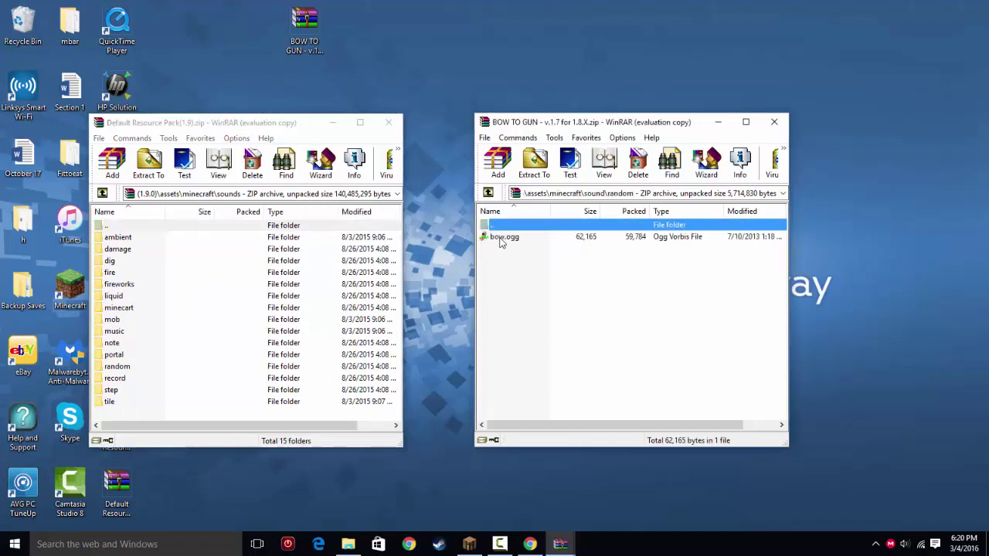
click(488, 194)
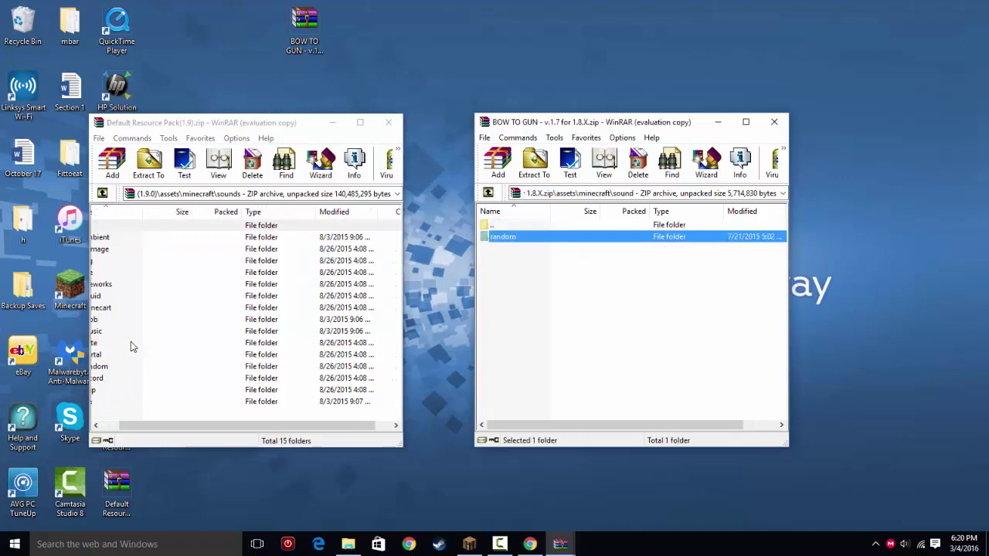
Inspect the default pack's random sounds folder before removing it.
click(116, 368)
key(Delete)
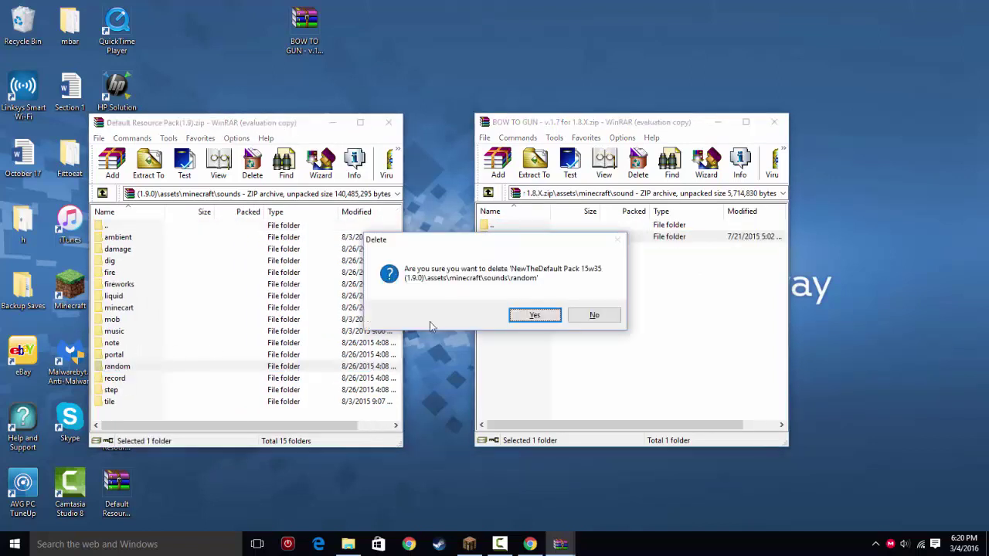
click(593, 316)
double_click(183, 372)
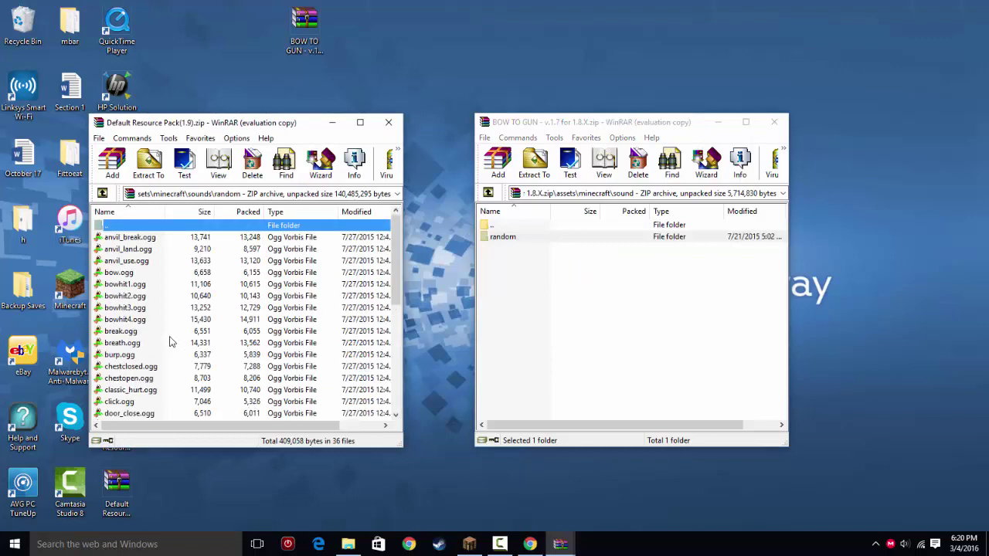
scroll(143, 270, down, 5)
scroll(143, 286, down, 2)
scroll(144, 293, up, 7)
click(103, 194)
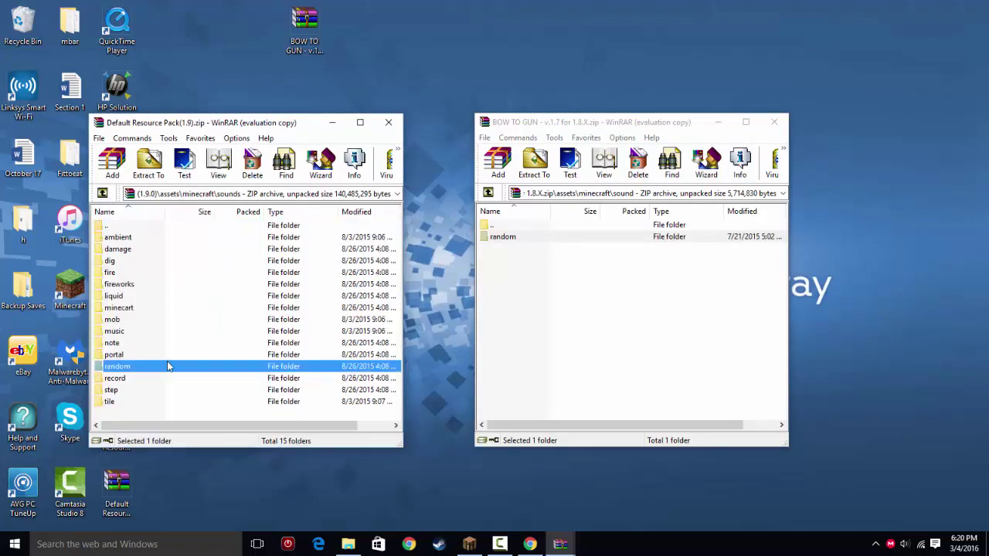
double_click(167, 366)
click(103, 194)
Replace the default sounds\random folder with Bow to Gun's random folder.
key(Delete)
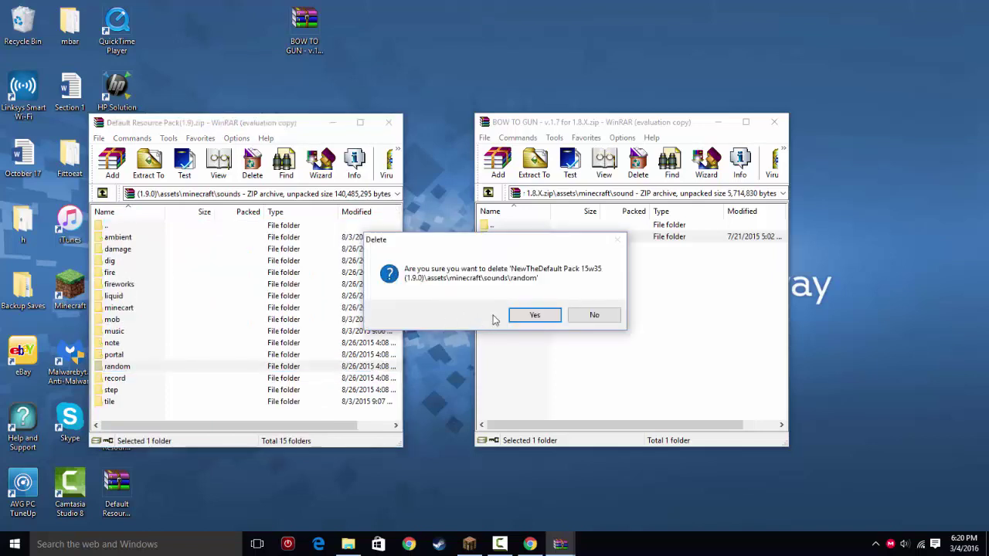
click(519, 315)
click(522, 238)
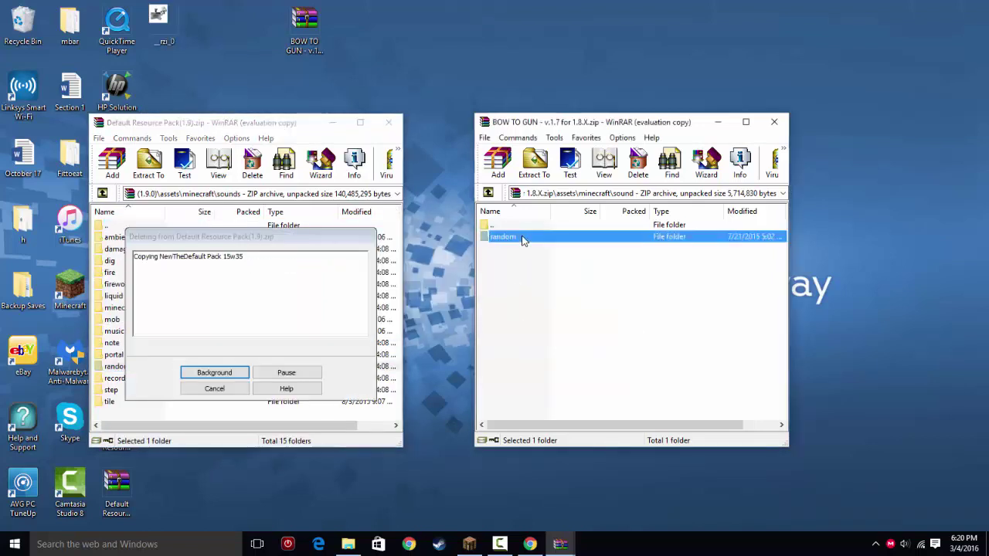
drag(562, 243, 185, 410)
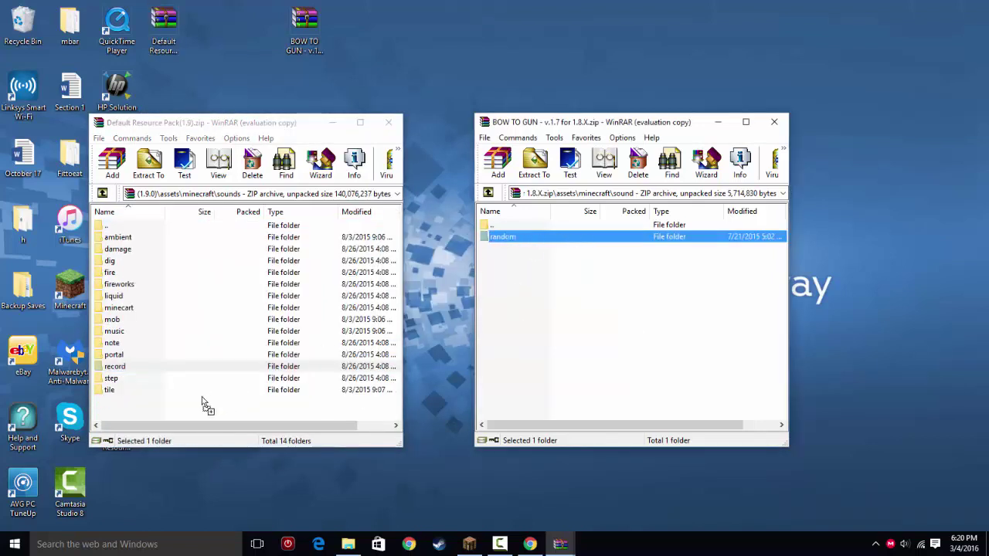
click(239, 391)
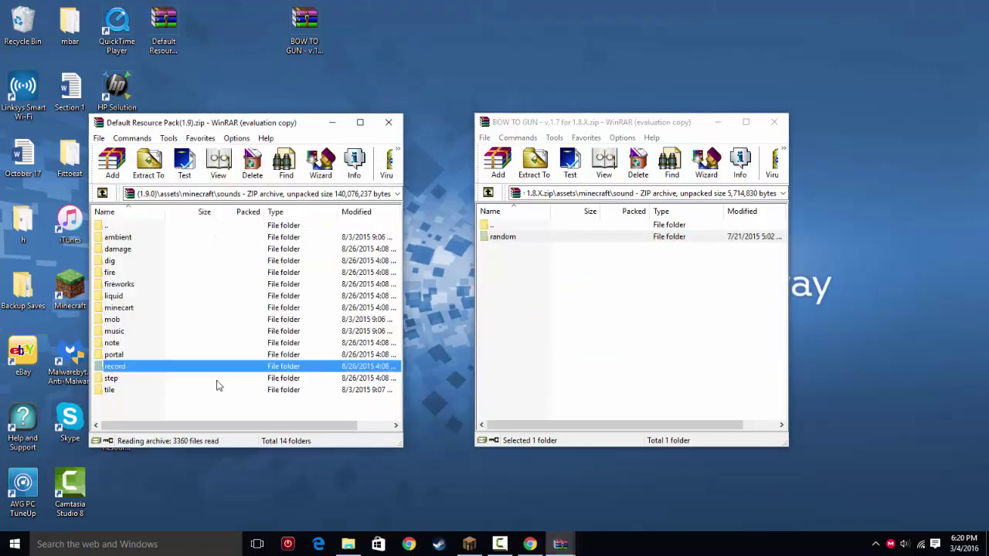
Close the BOW TO GUN archive and show the default pack's top level.
click(103, 192)
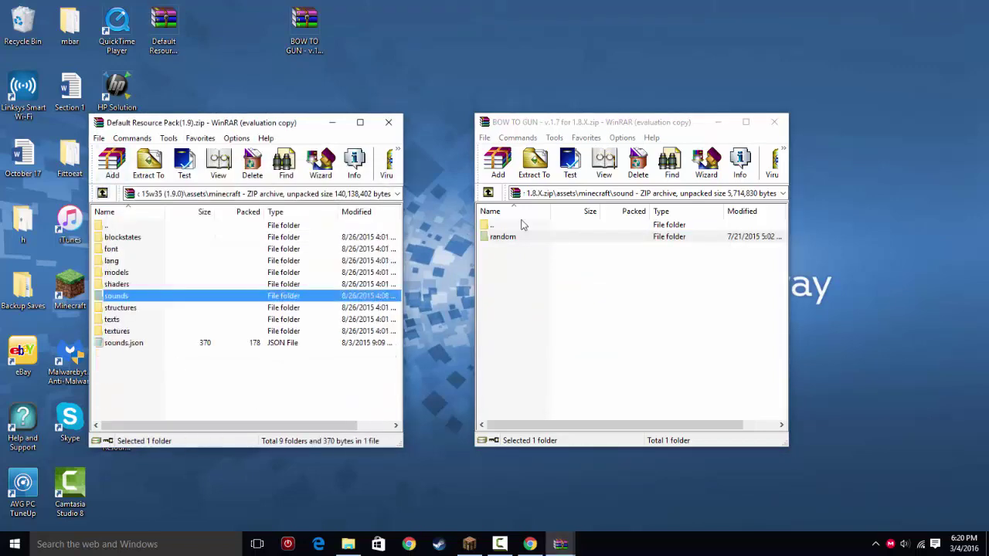
click(488, 192)
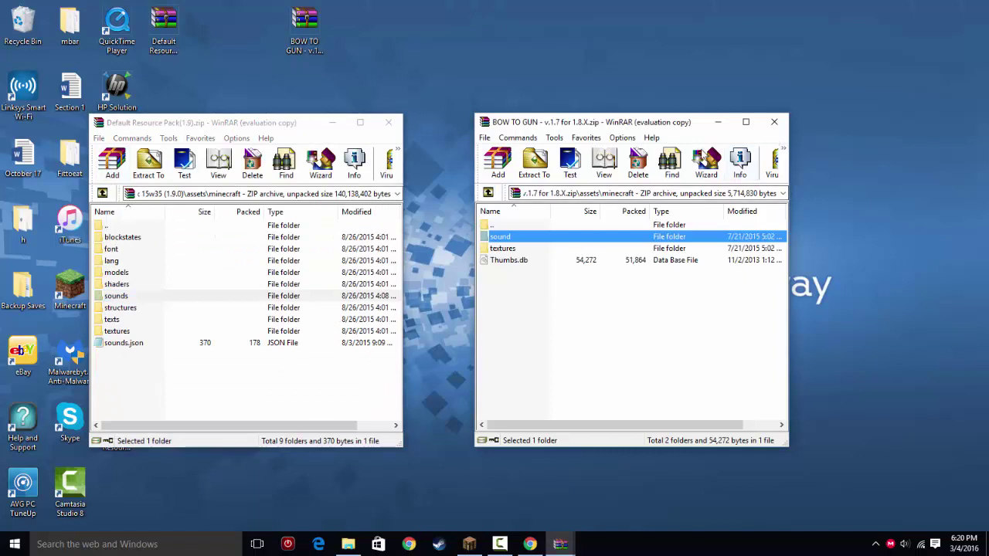
click(776, 122)
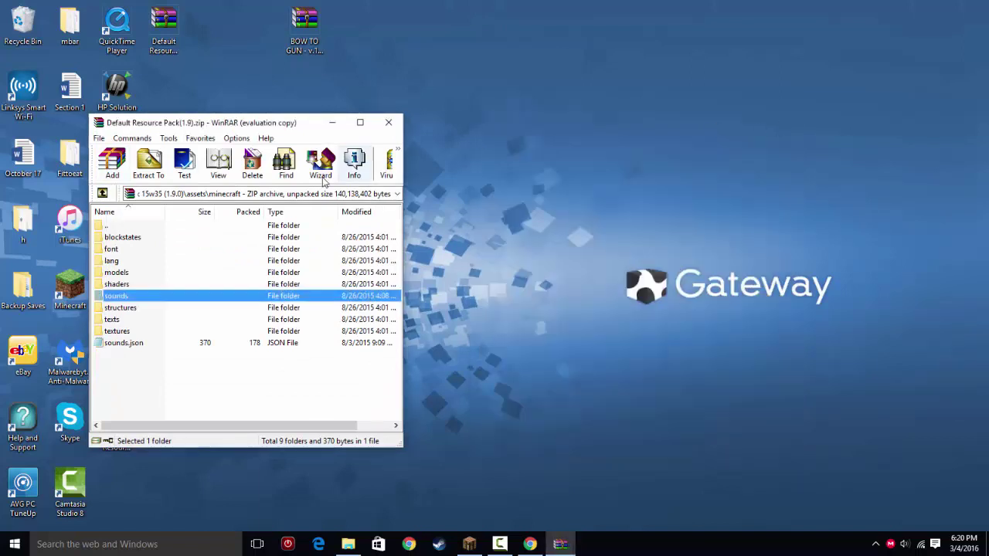
click(240, 397)
click(102, 192)
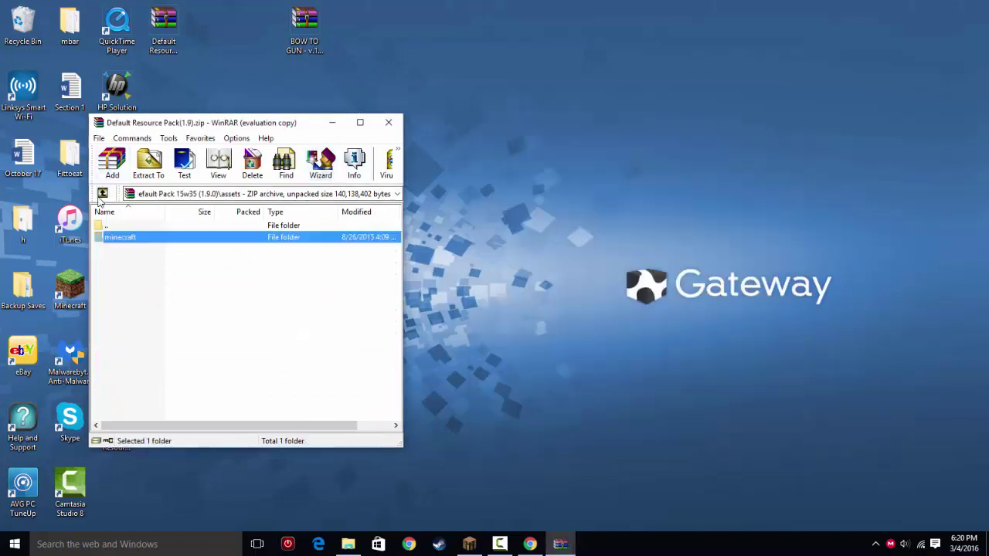
click(102, 192)
Change the pack.mcmeta description to 'My Resource Pack!' and close Notepad.
double_click(121, 248)
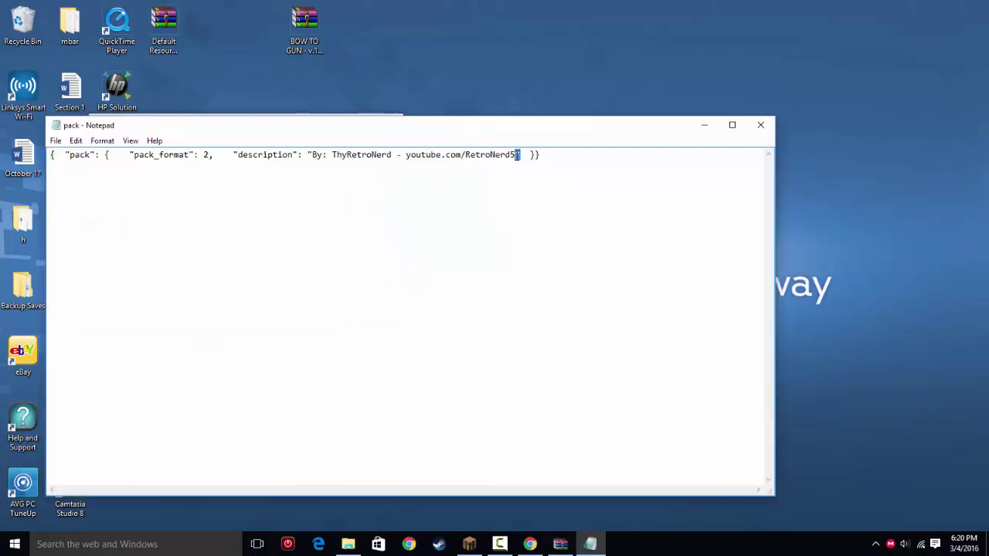
drag(516, 154, 311, 166)
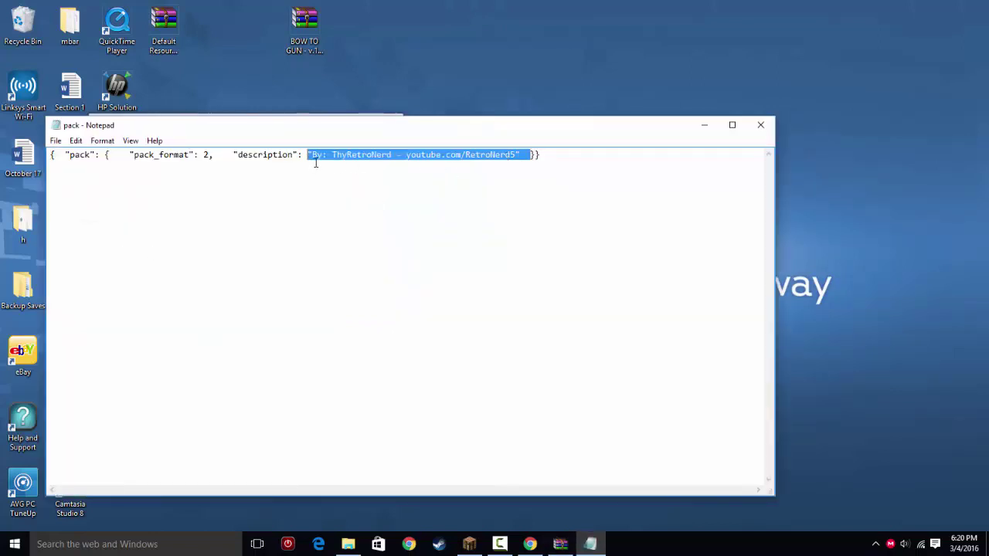
click(498, 153)
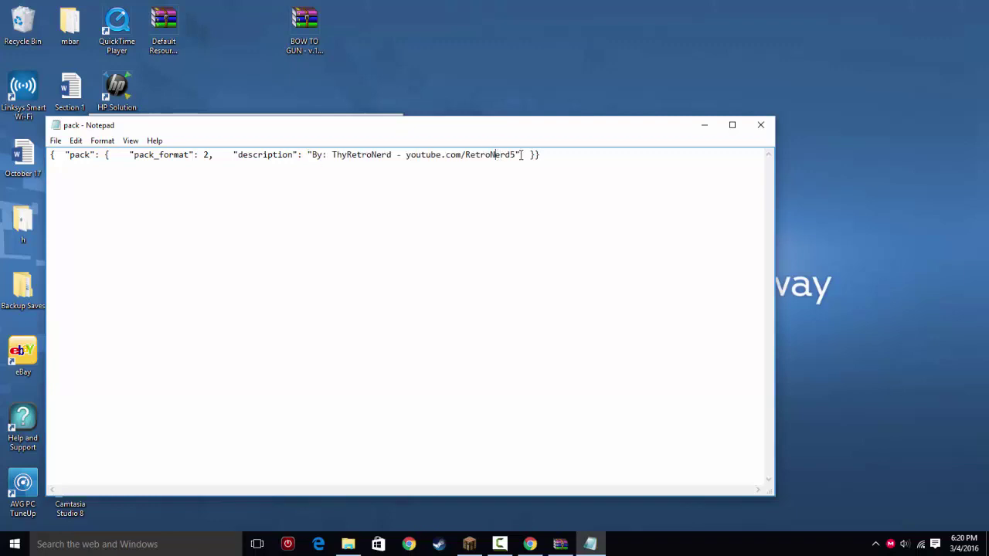
drag(515, 154, 328, 166)
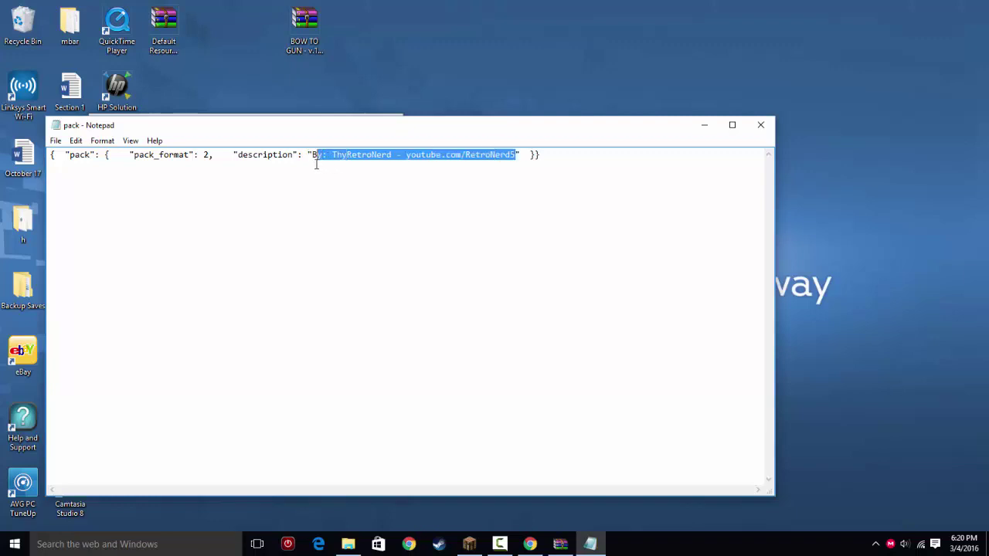
key(BackSpace)
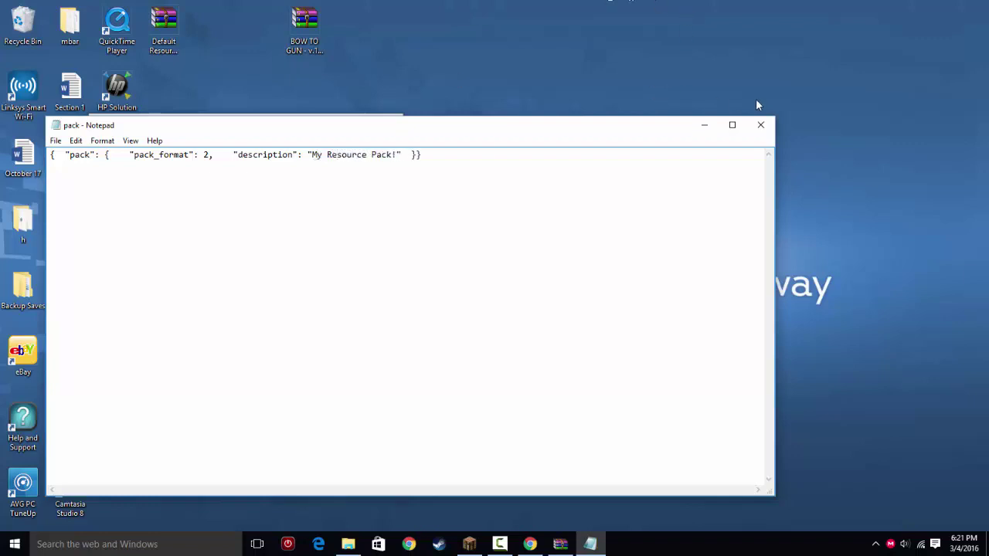
click(763, 124)
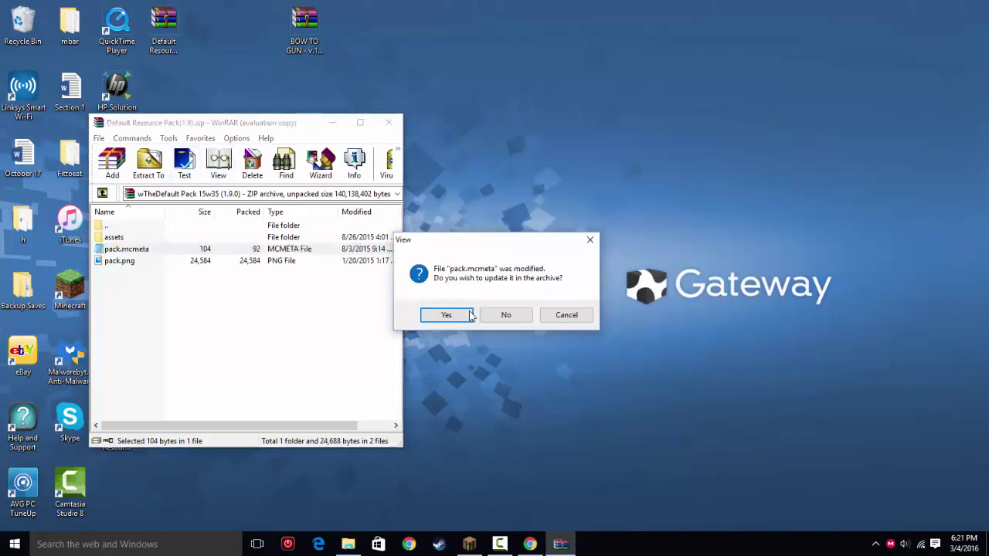
Save the edited pack.mcmeta into the archive and rename the desktop zip 'Bow To Gun 1.9'.
click(447, 315)
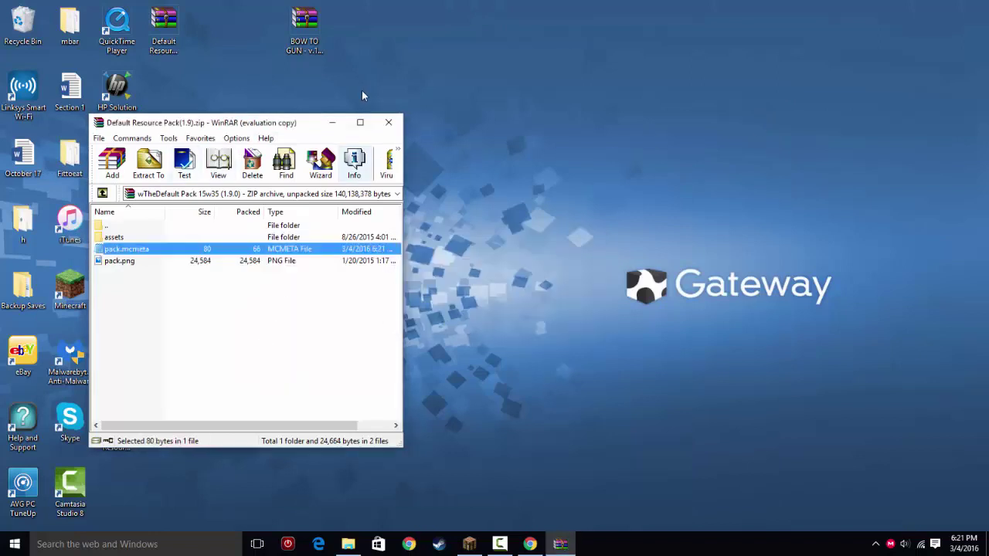
click(386, 124)
right_click(165, 48)
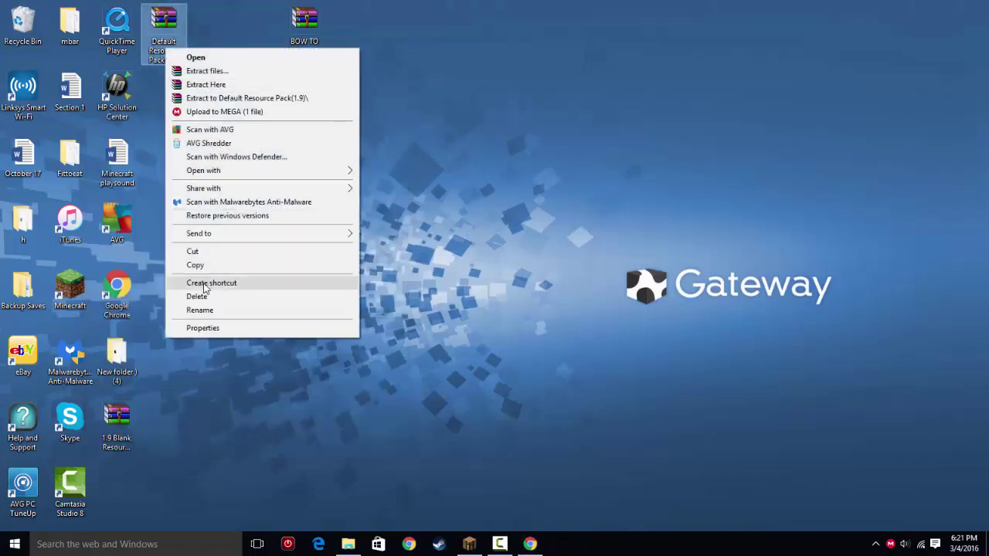
click(199, 310)
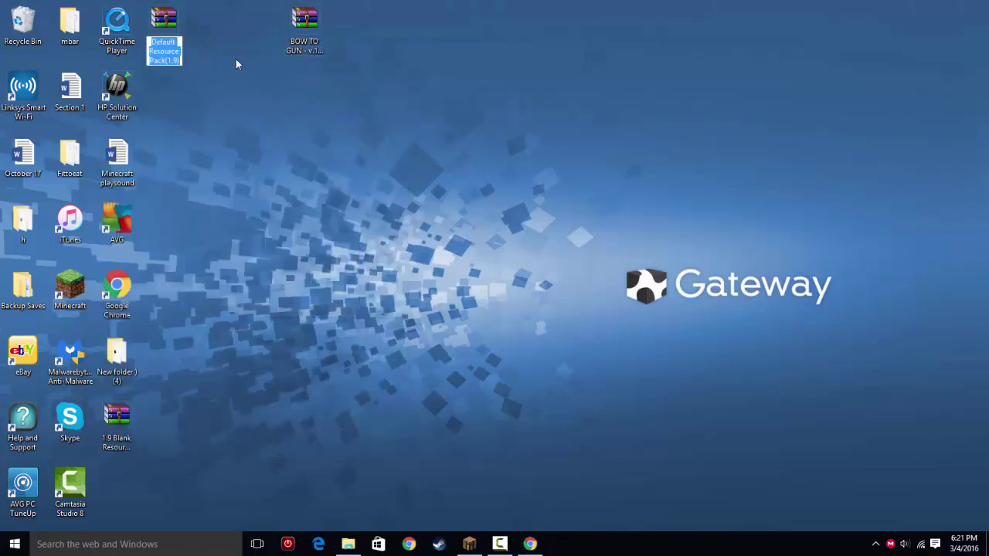
text(Dow)
key(BackSpace)
key(BackSpace)
key(BackSpace)
text(Bow To Gun 1.9)
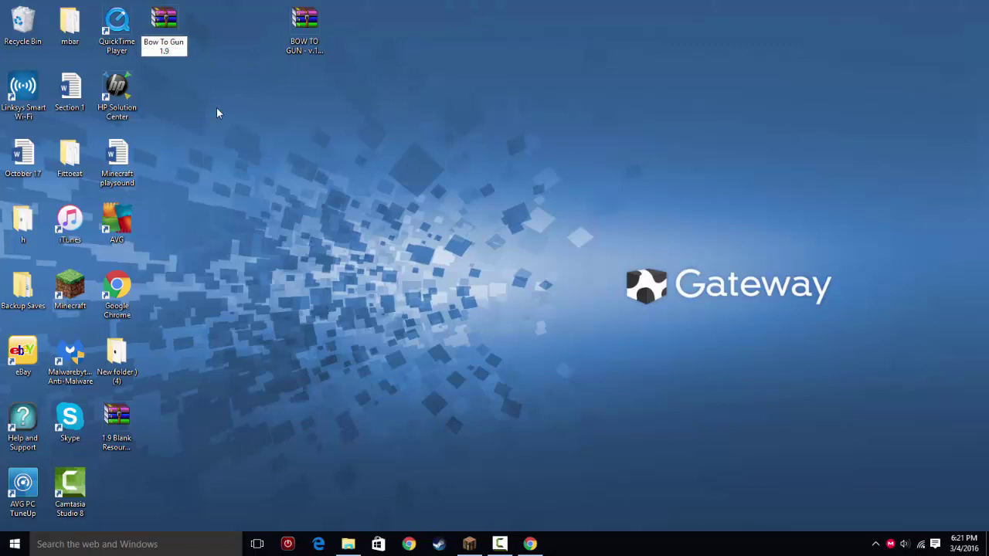
key(Return)
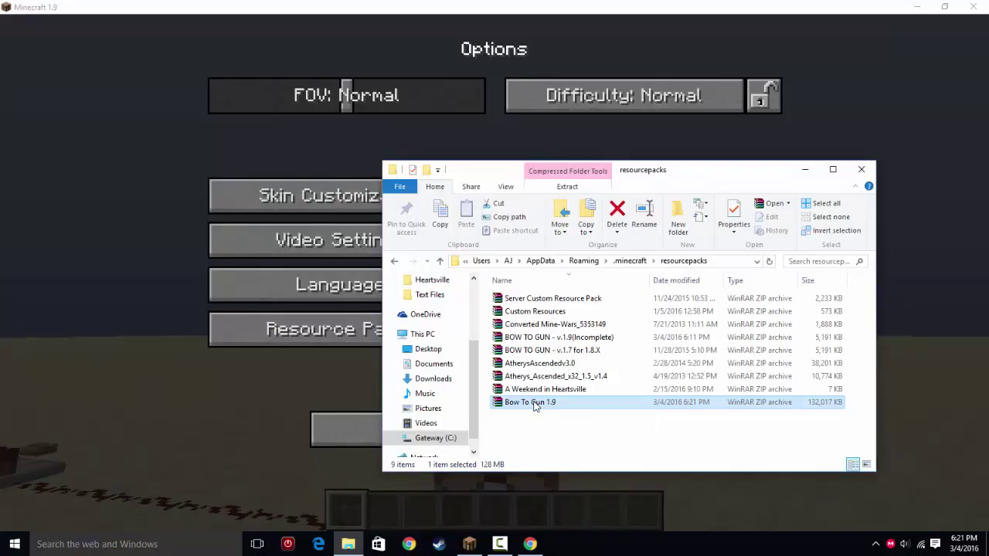
Open Bow To Gun 1.9 in WinRAR and start renaming its NewTheDefault folder.
right_click(536, 407)
click(552, 120)
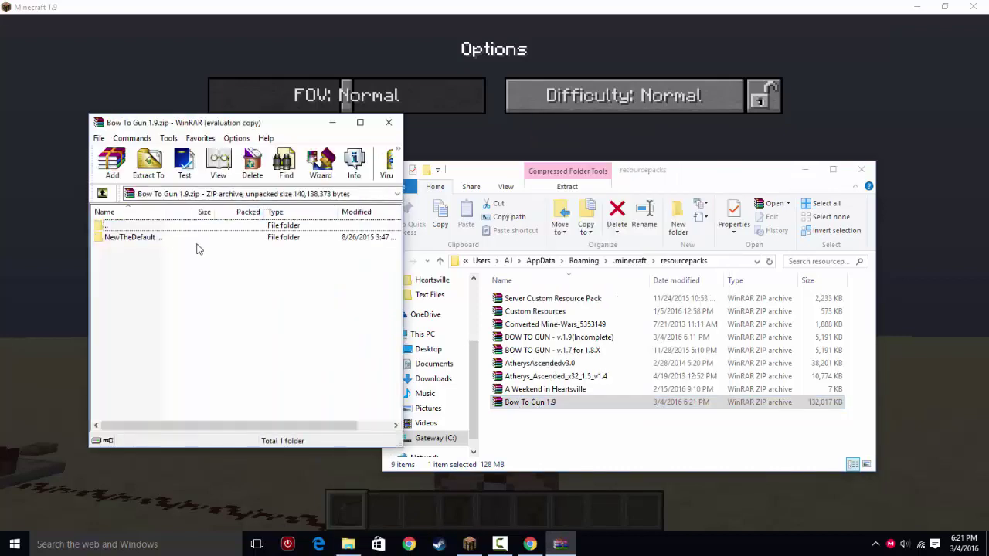
click(166, 237)
click(333, 241)
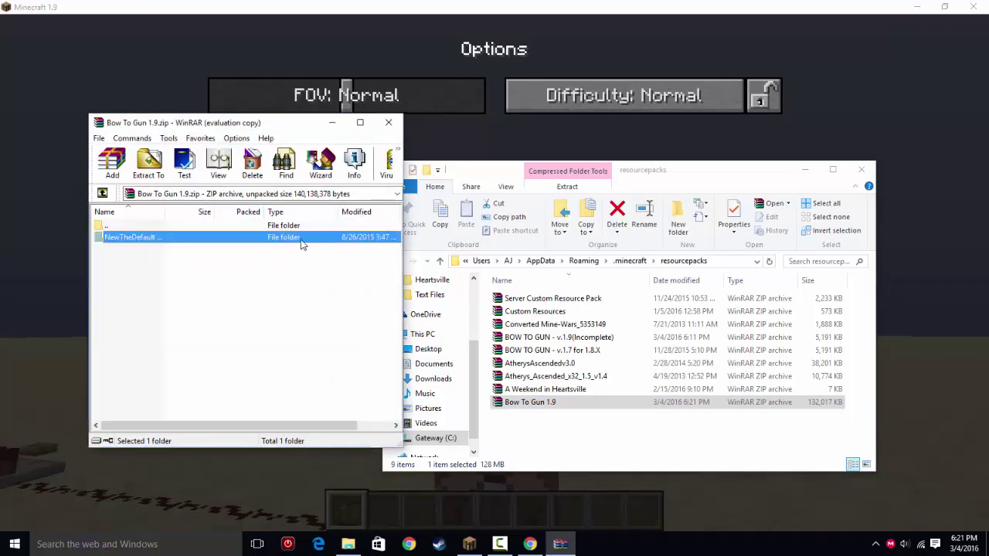
right_click(300, 238)
click(335, 424)
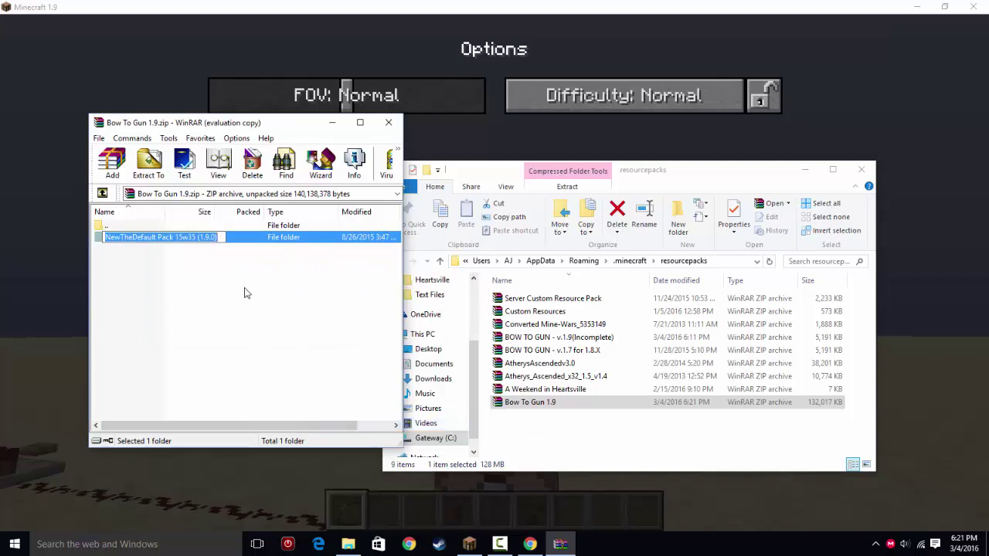
text(B)
text(Gun)
text(9)
key(Return)
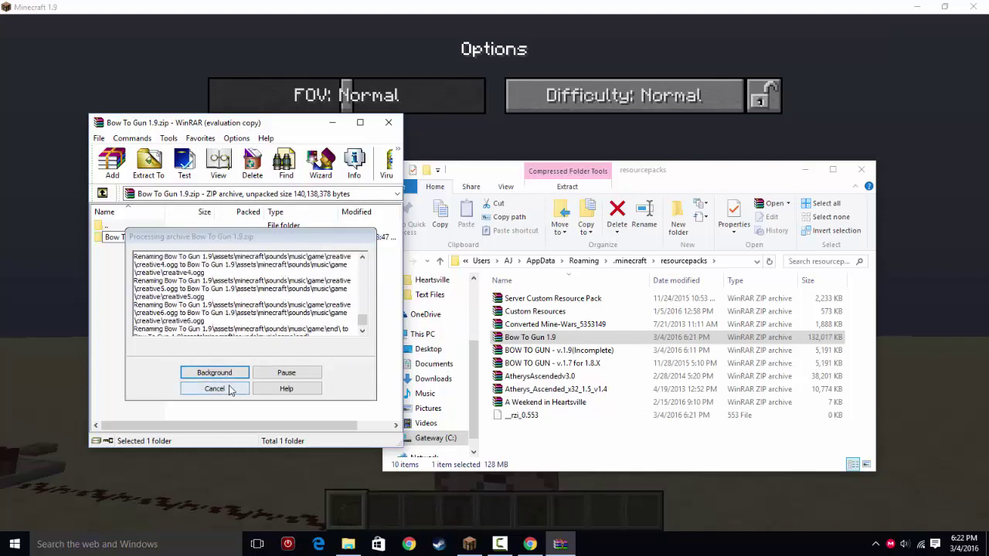
Rename the archive's inner folder to 'Bow to Gun 1.9'.
right_click(158, 244)
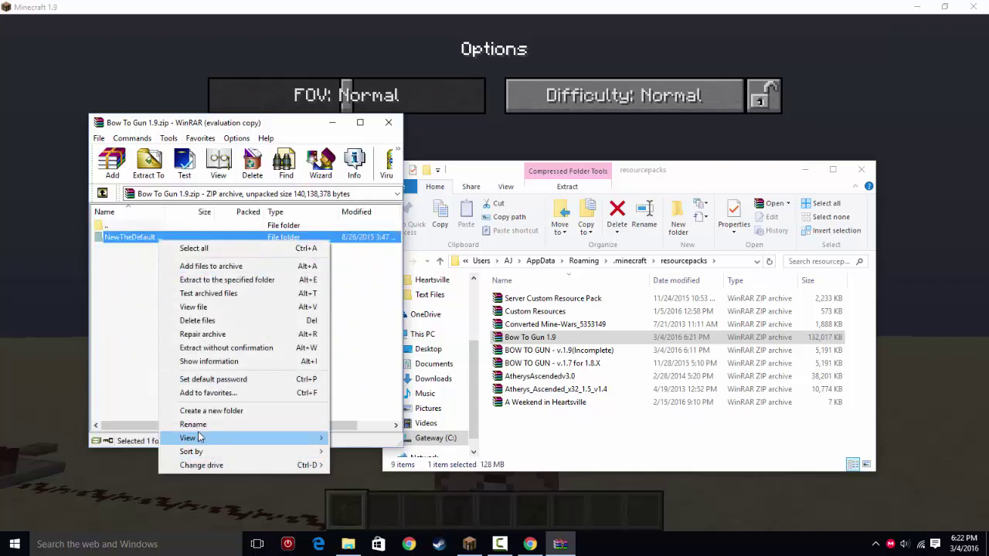
click(185, 423)
text(Bow to)
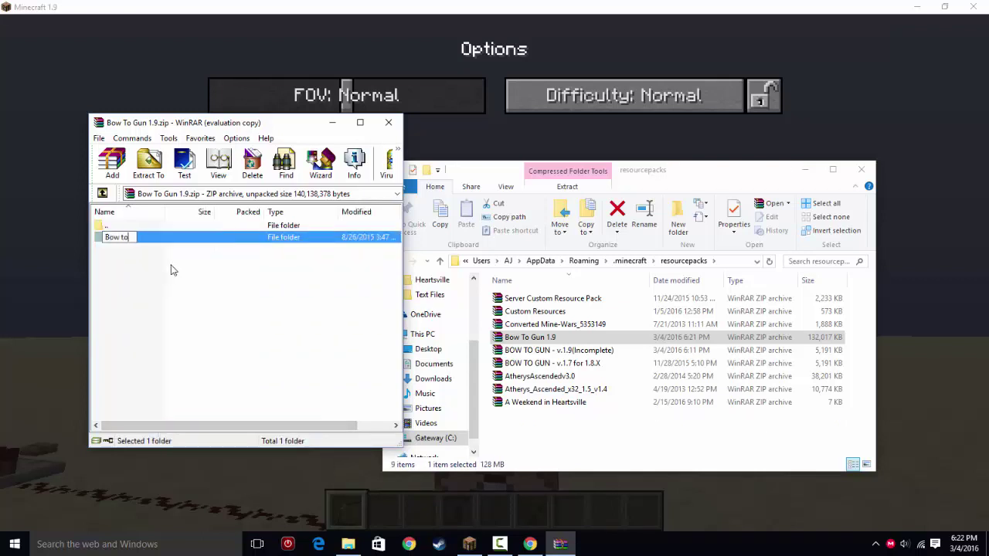
text(9)
key(Return)
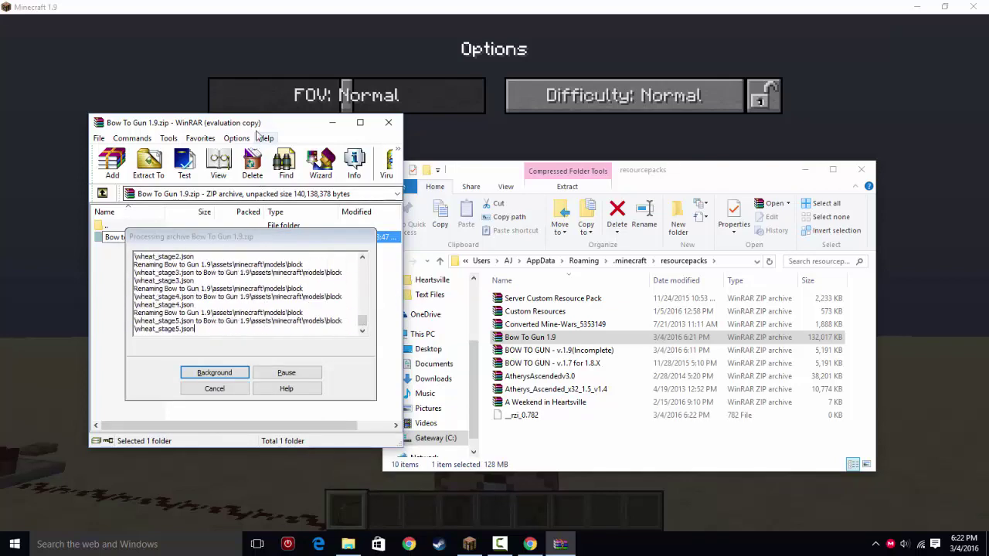
click(570, 409)
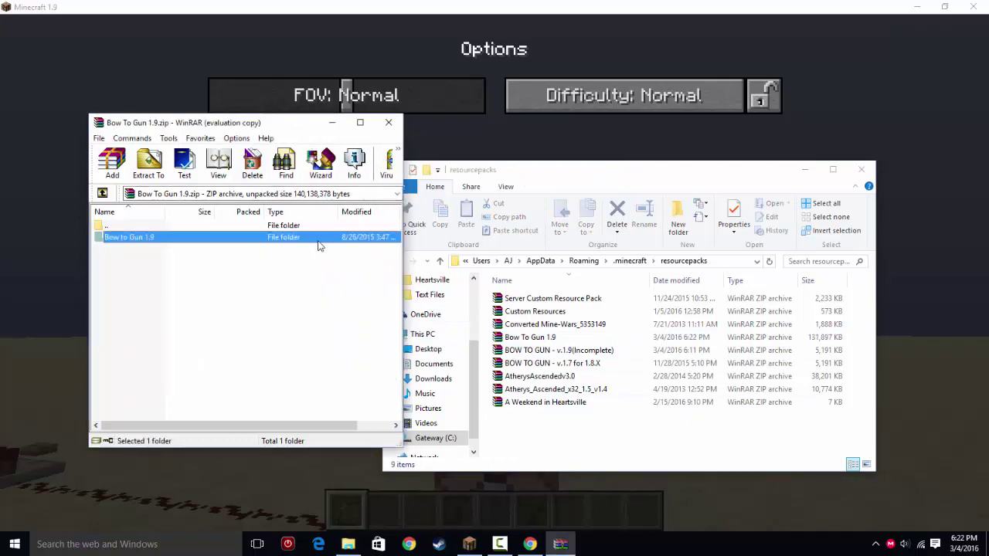
Extract the Bow to Gun 1.9 folder into resourcepacks, close WinRAR, and return to Minecraft.
drag(219, 242, 524, 394)
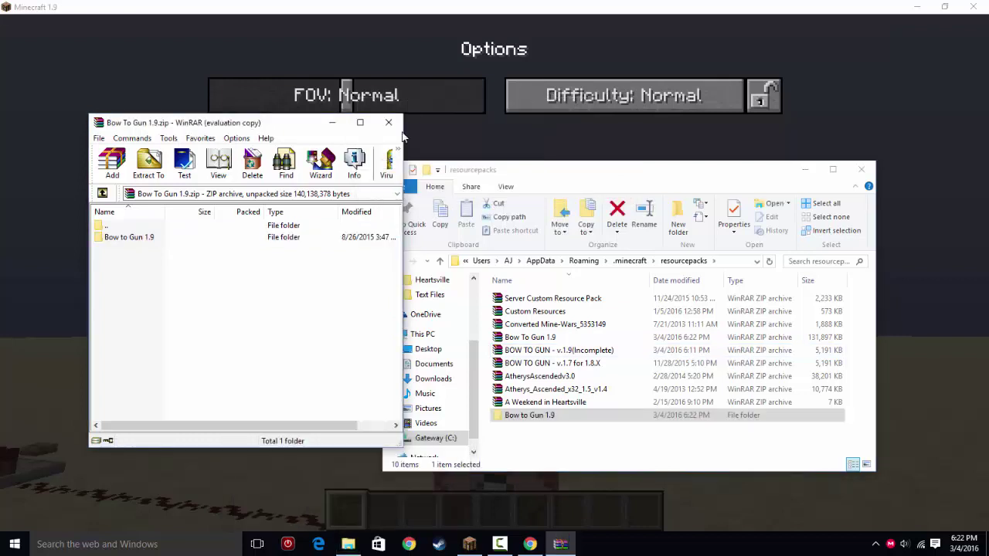
click(388, 123)
click(289, 381)
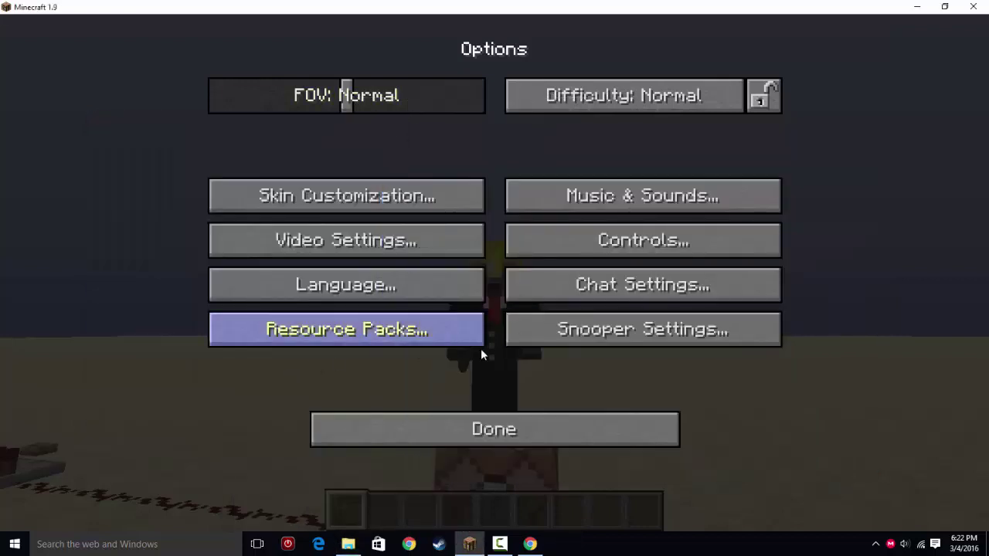
Move Bow to Gun 1.9 into Minecraft's selected resource packs.
click(497, 429)
click(402, 306)
click(395, 326)
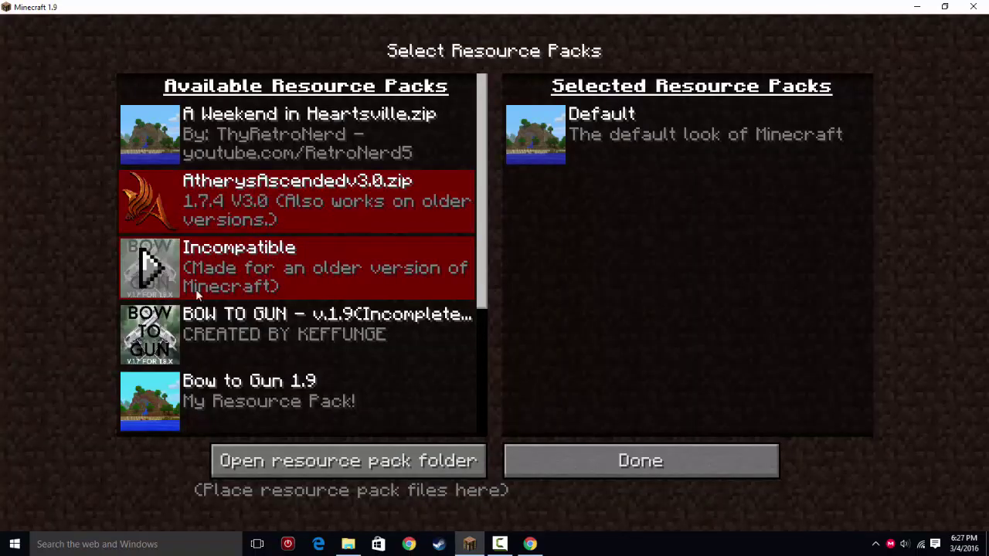
scroll(219, 287, down, 4)
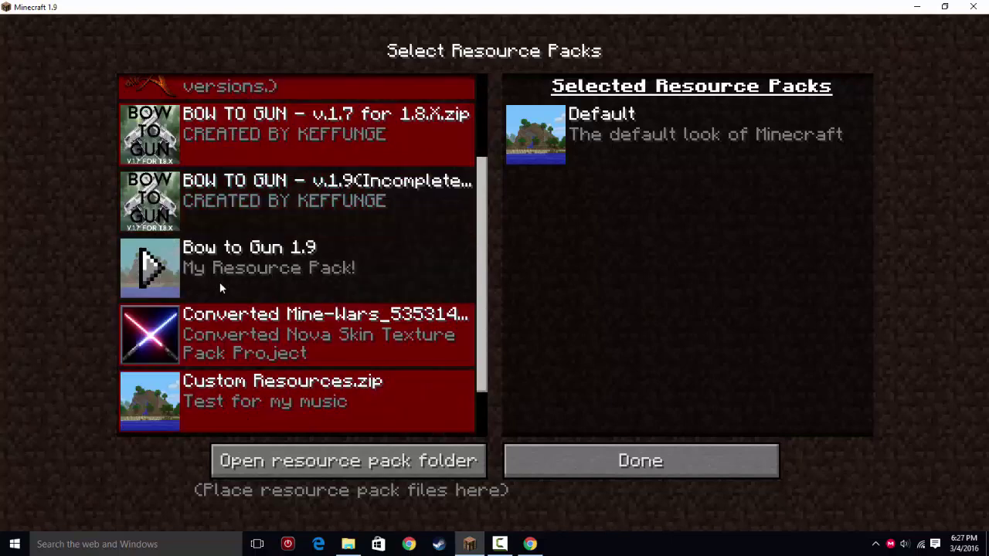
click(155, 269)
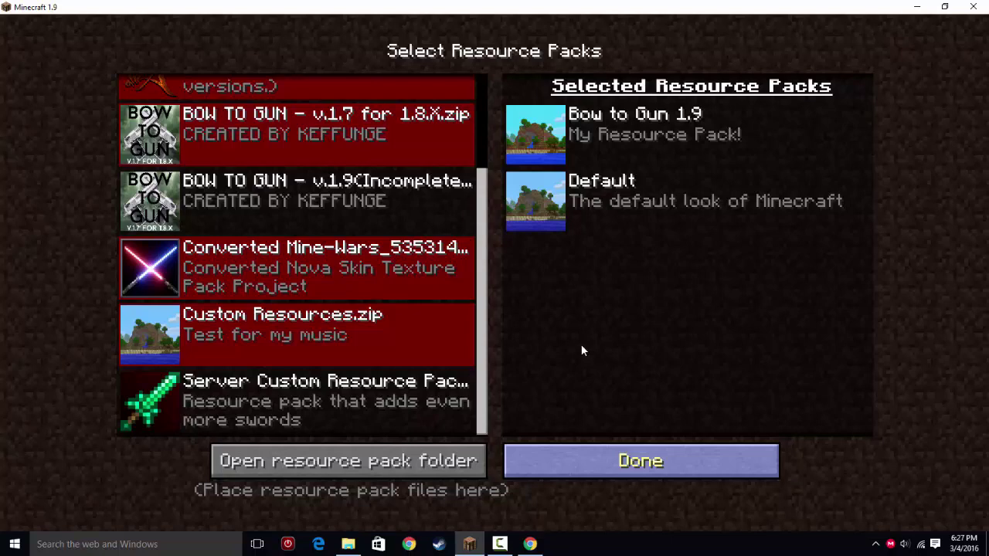
key(Escape)
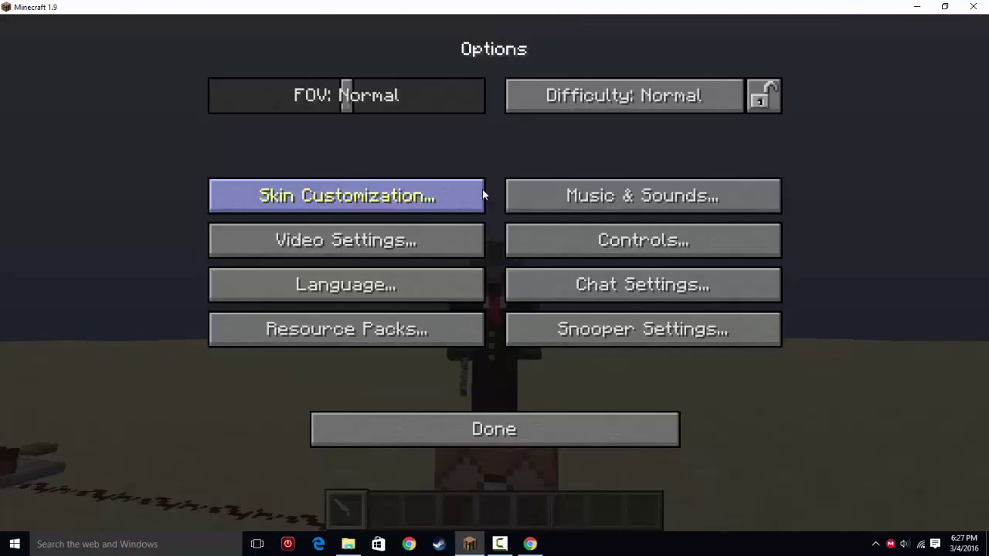
Return to the game and hold the gun-textured bow from the hotbar.
key(Escape)
key(e)
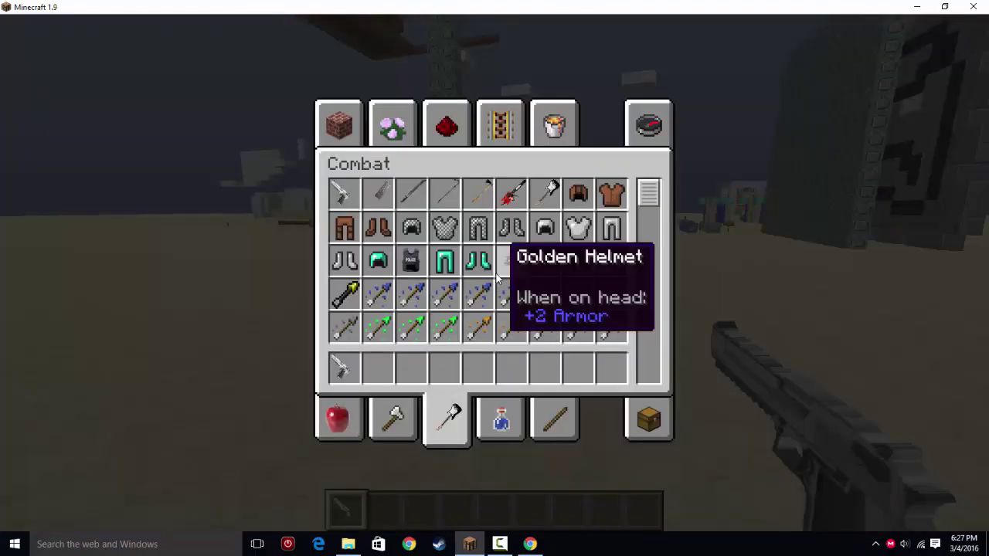
key(e)
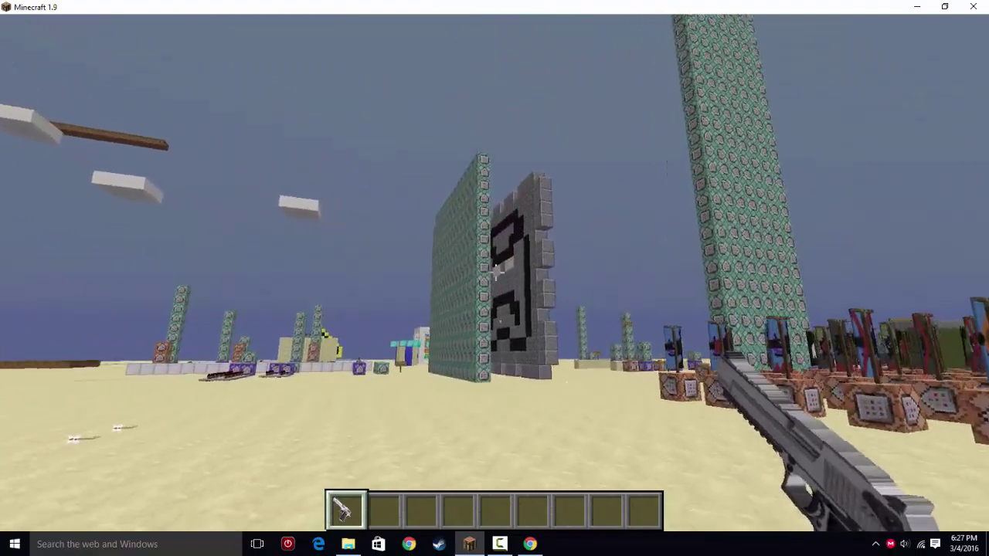
key(2)
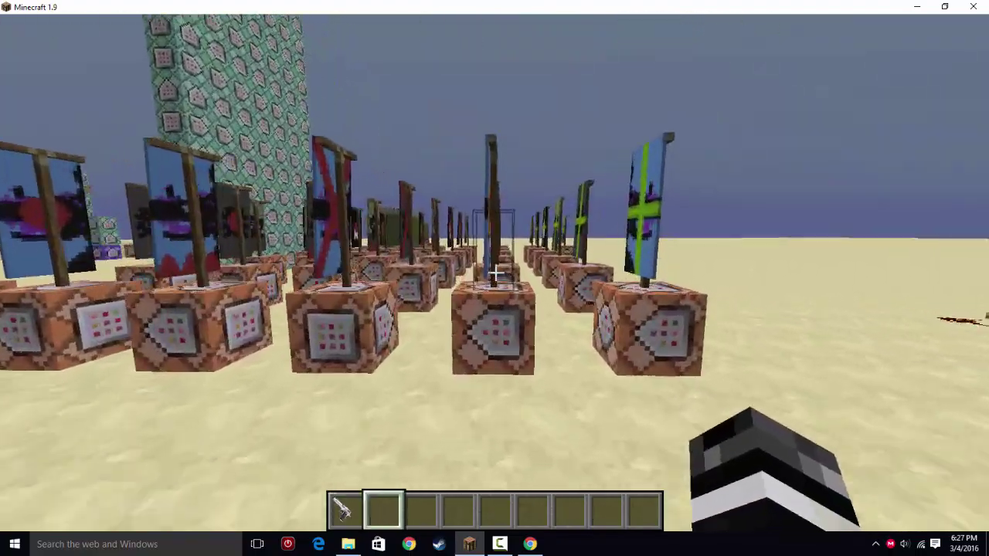
key(1)
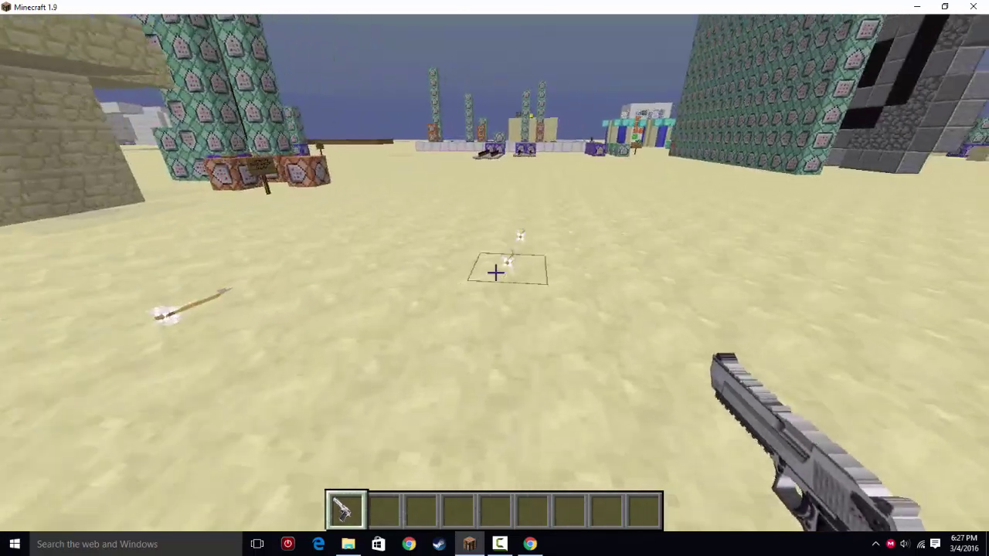
Fire an arrow from the gun, then swap hotbar slots while walking.
right_click(494, 272)
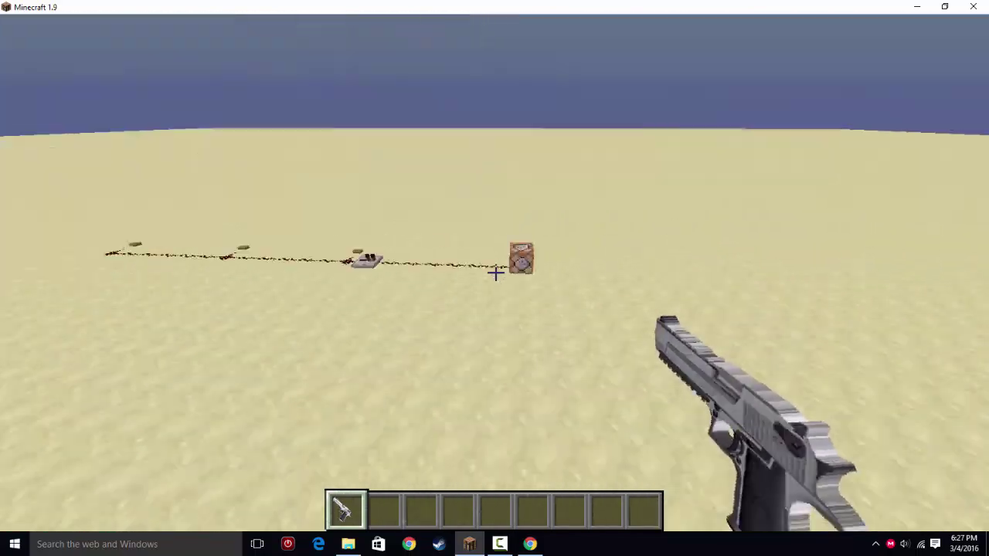
key(2)
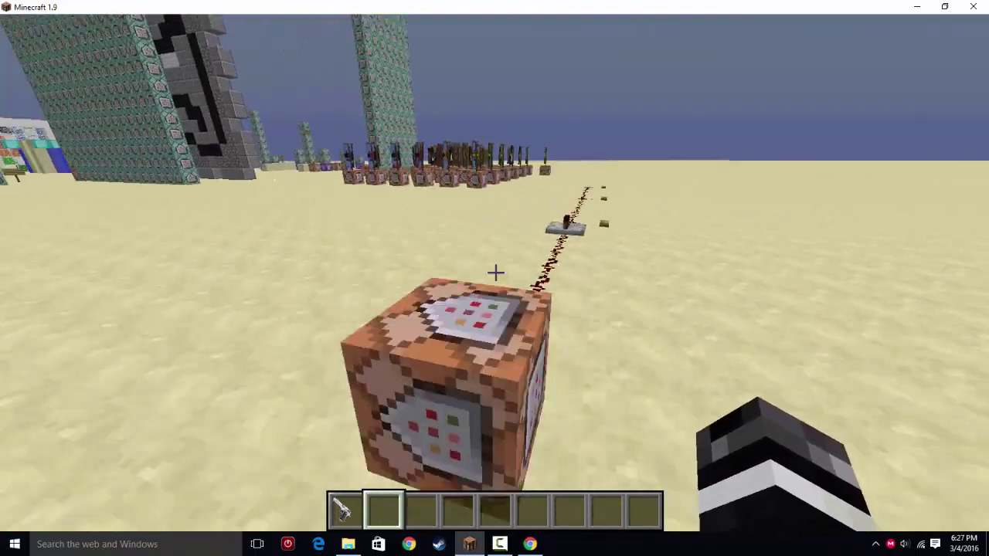
key(1)
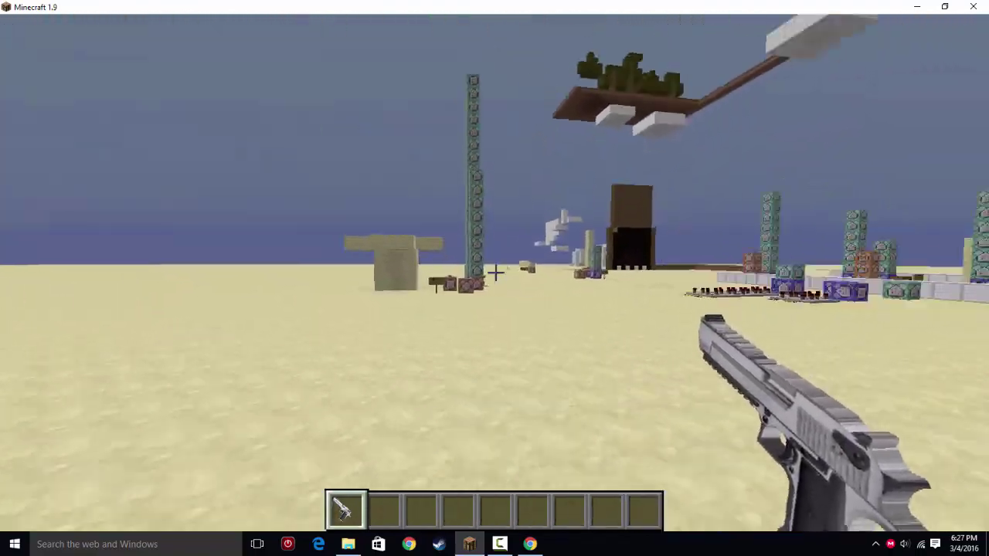
key(w)
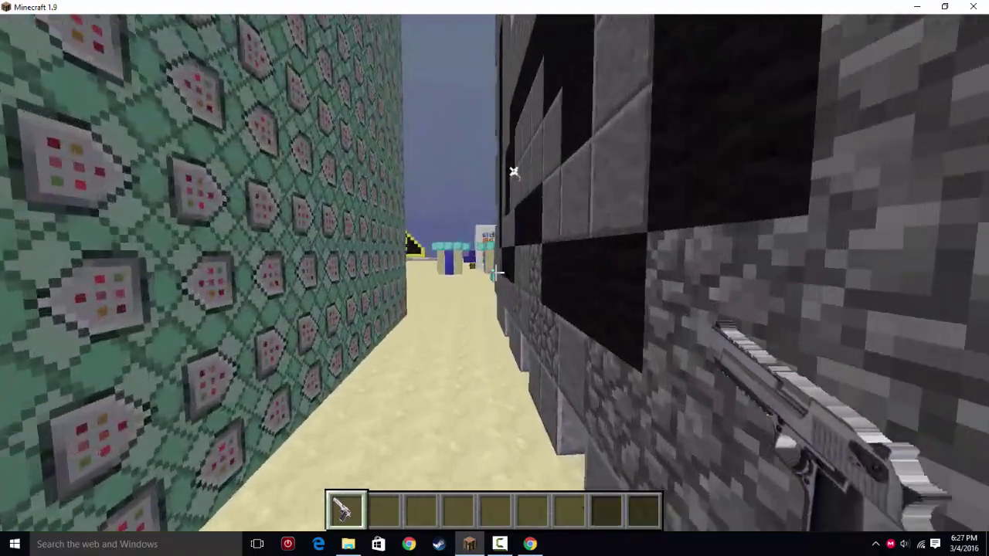
key(2)
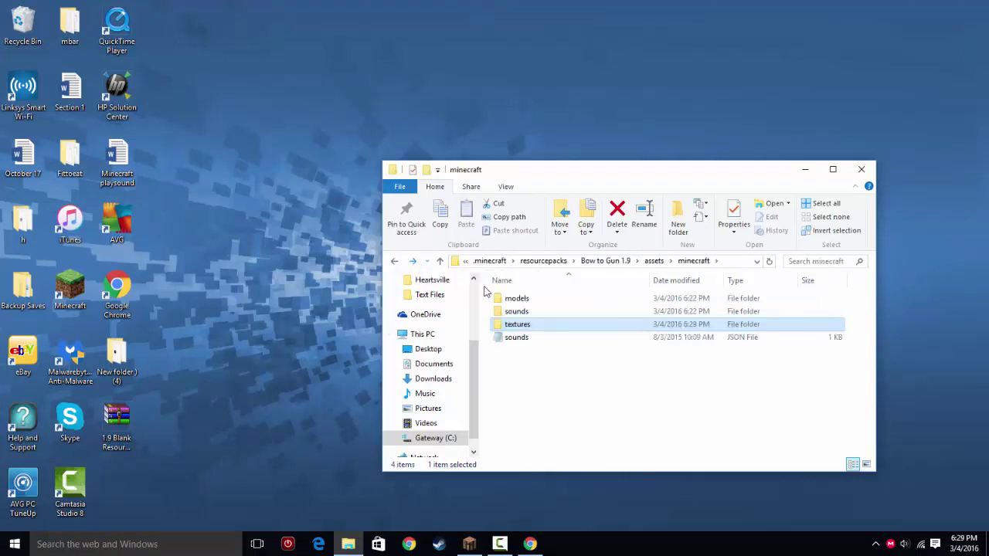
Delete every folder except random from the pack's sounds folder.
double_click(534, 312)
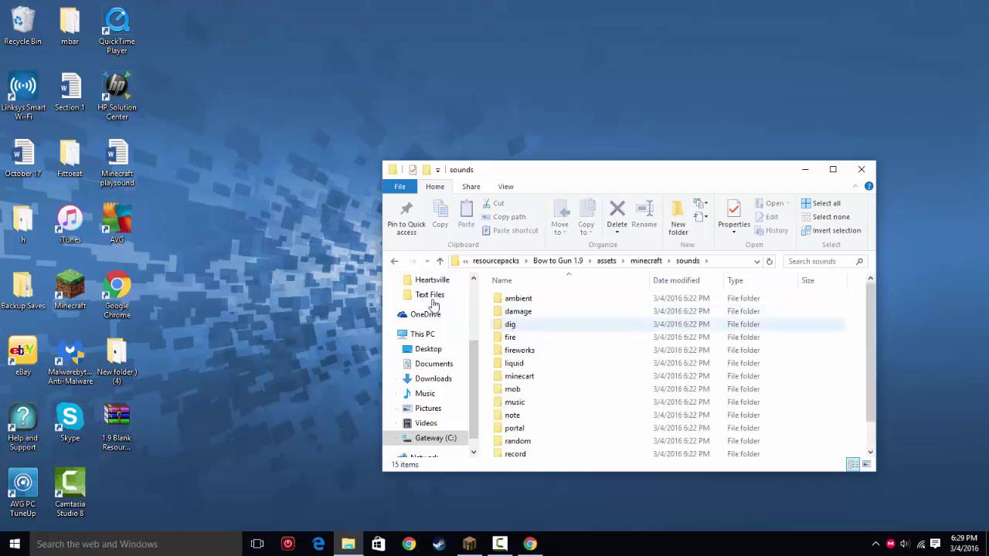
mouse_move(487, 301)
mouse_down()
mouse_move(587, 458)
mouse_move(579, 407)
mouse_up()
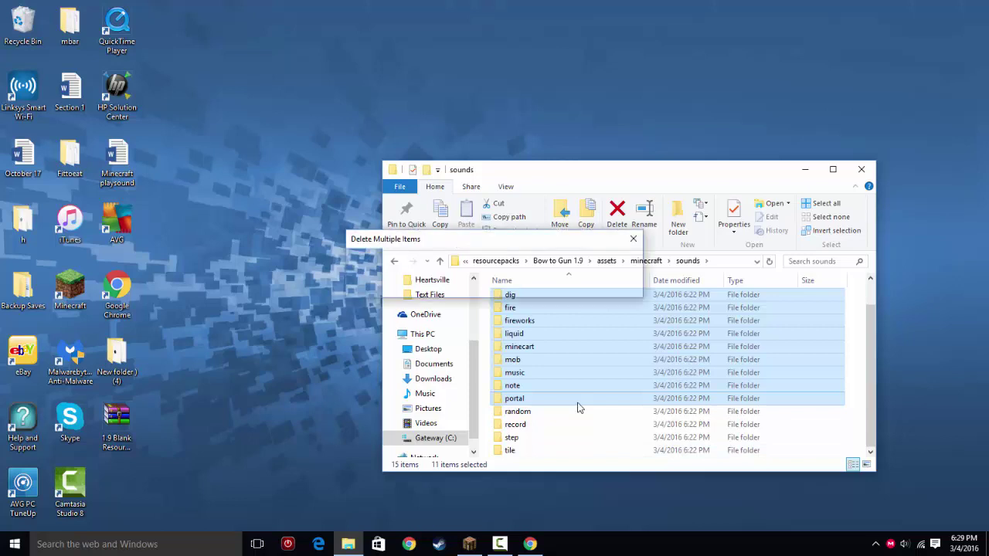
click(545, 282)
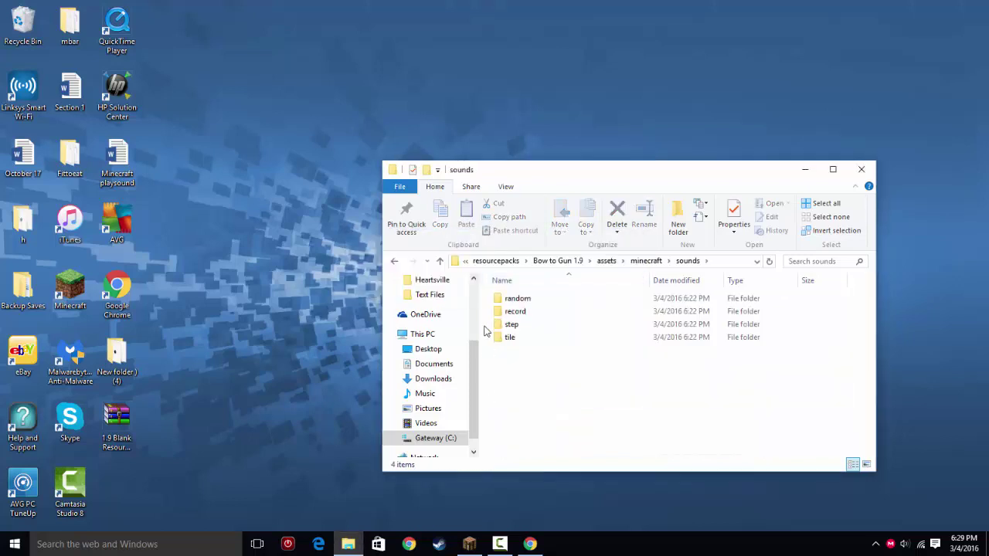
drag(488, 312, 556, 380)
key(Delete)
click(599, 341)
Look through the textures folder and return to the resourcepacks folder.
click(395, 261)
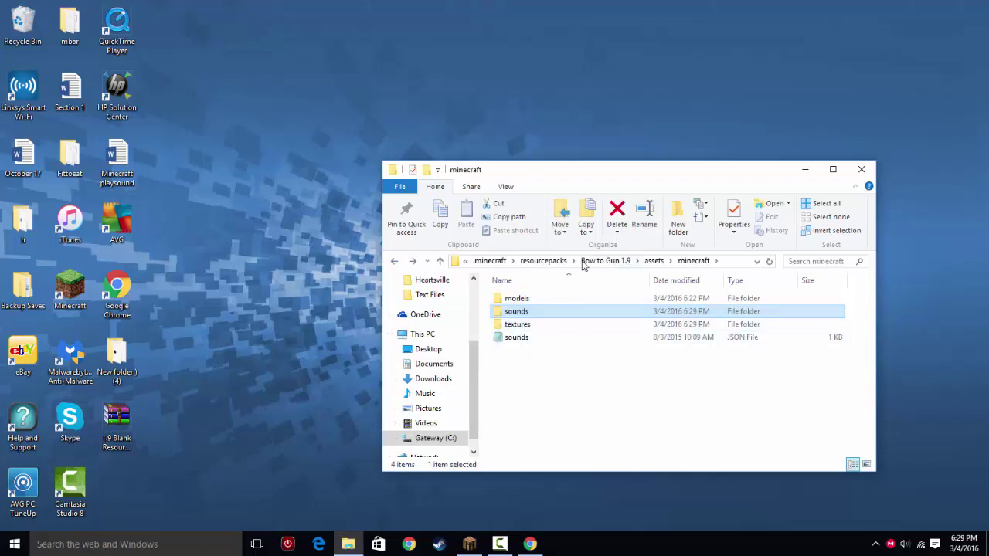
double_click(525, 324)
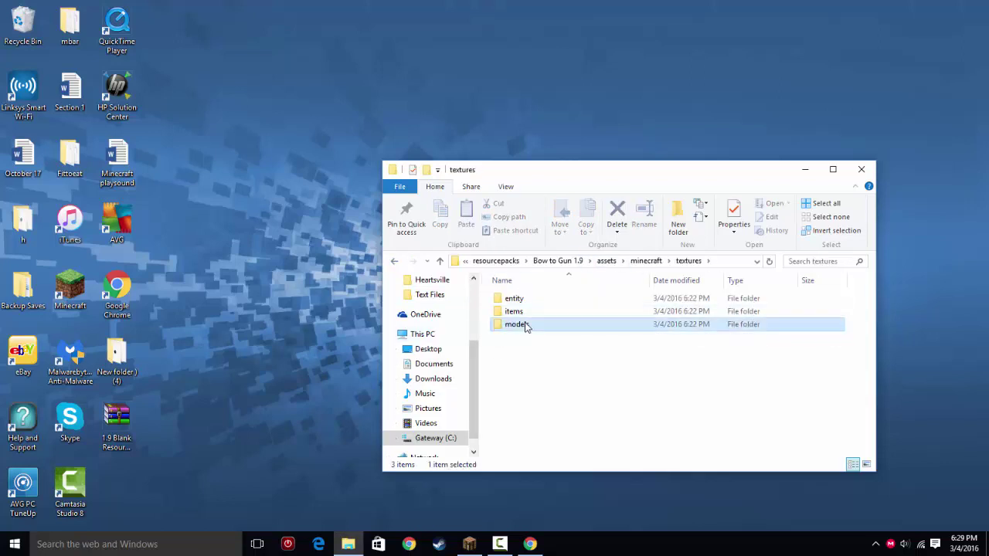
click(394, 261)
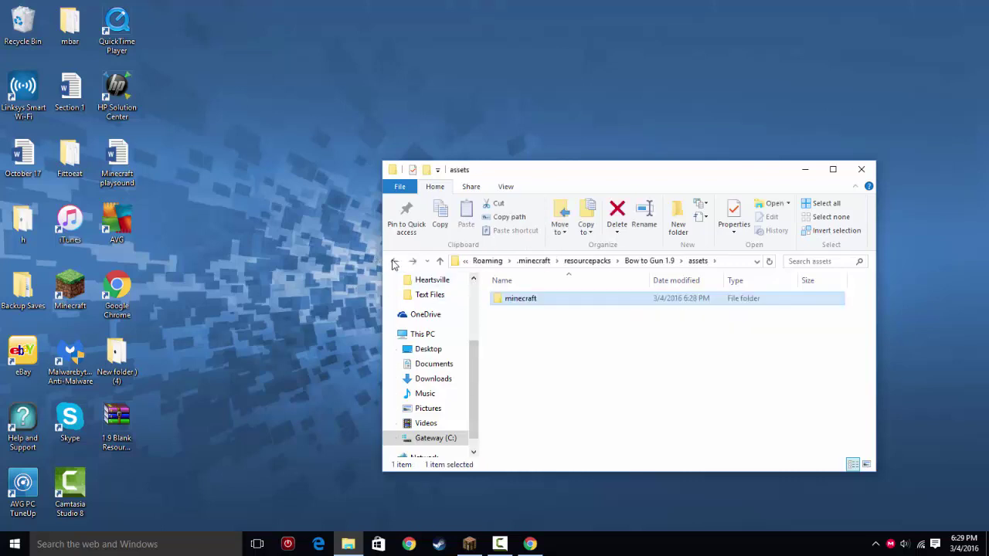
right_click(582, 304)
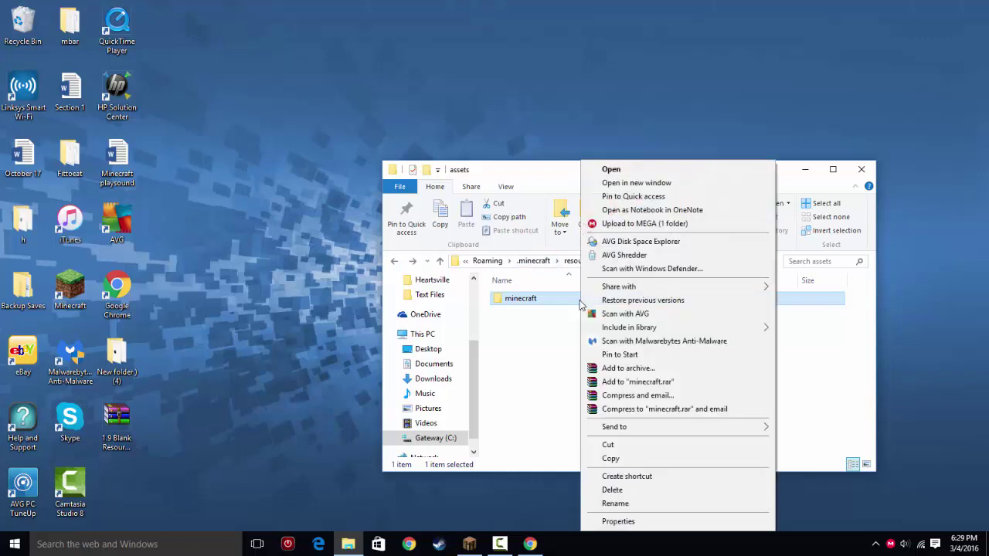
click(394, 262)
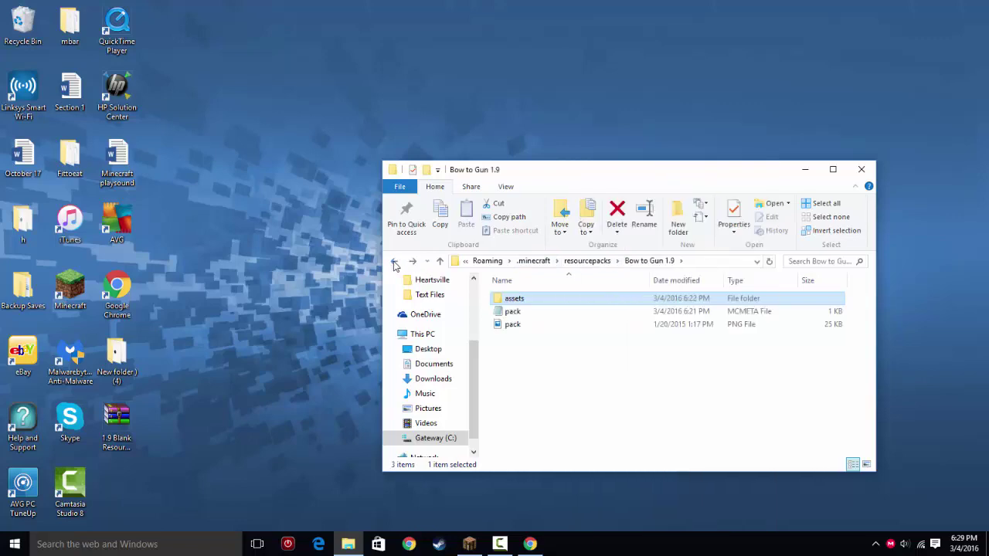
click(395, 262)
Check the Bow to Gun 1.9 pack folder's size in its Properties window.
right_click(602, 415)
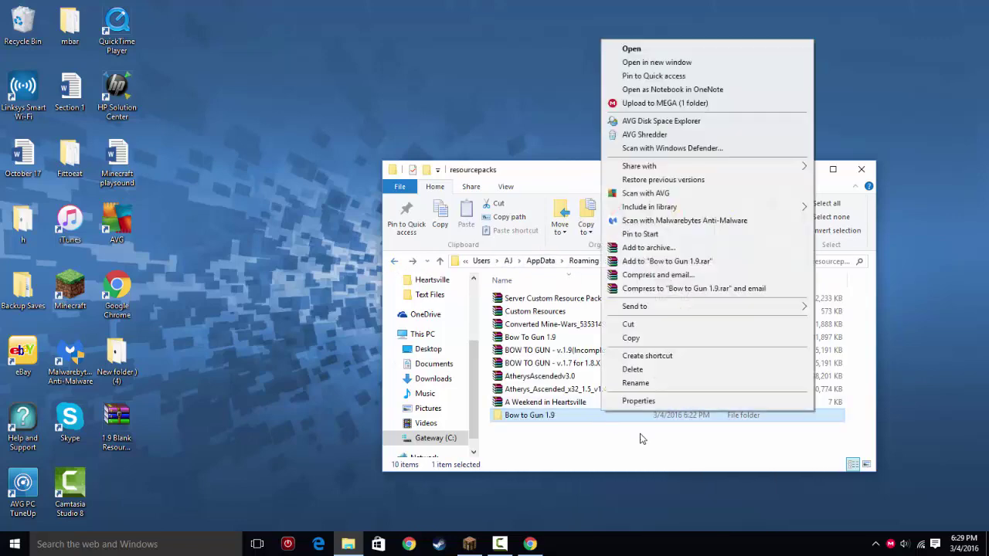
click(635, 383)
right_click(614, 422)
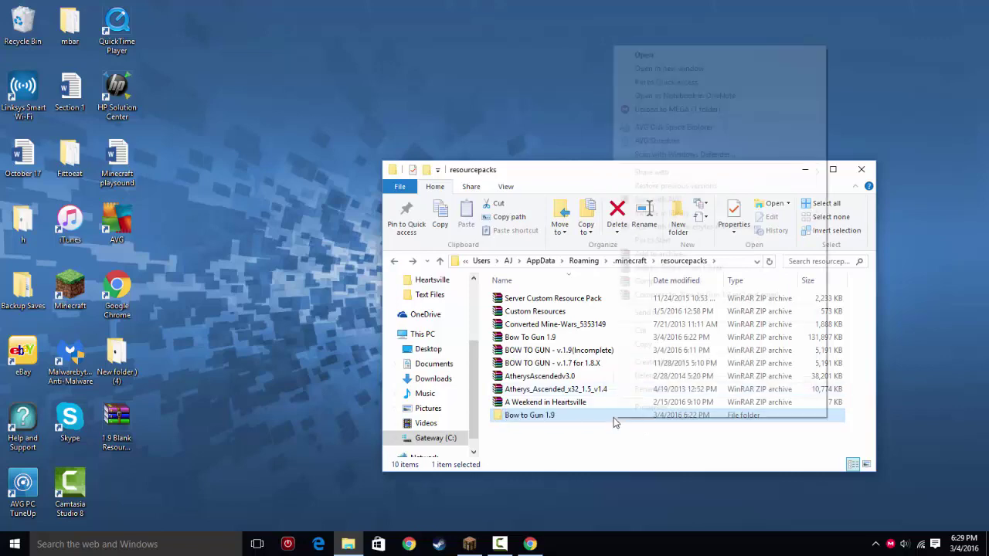
click(635, 408)
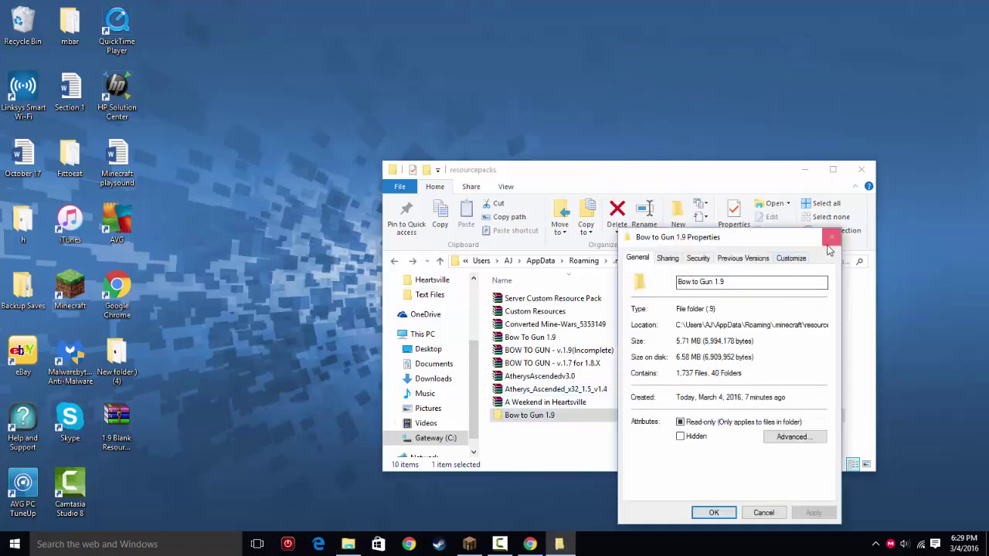
click(831, 237)
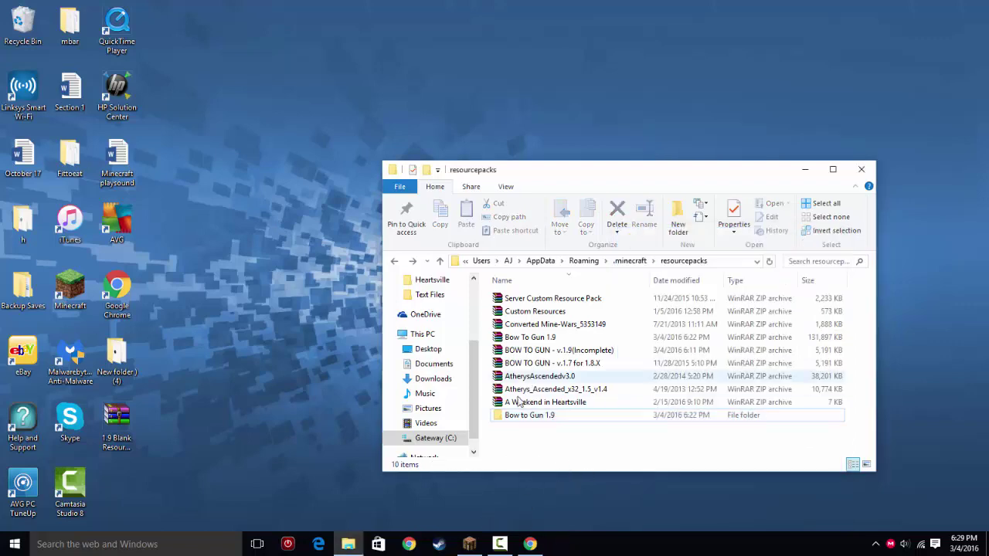
Confirm Bow to Gun 1.9 is still selected in Minecraft and resume playing.
click(474, 547)
click(419, 247)
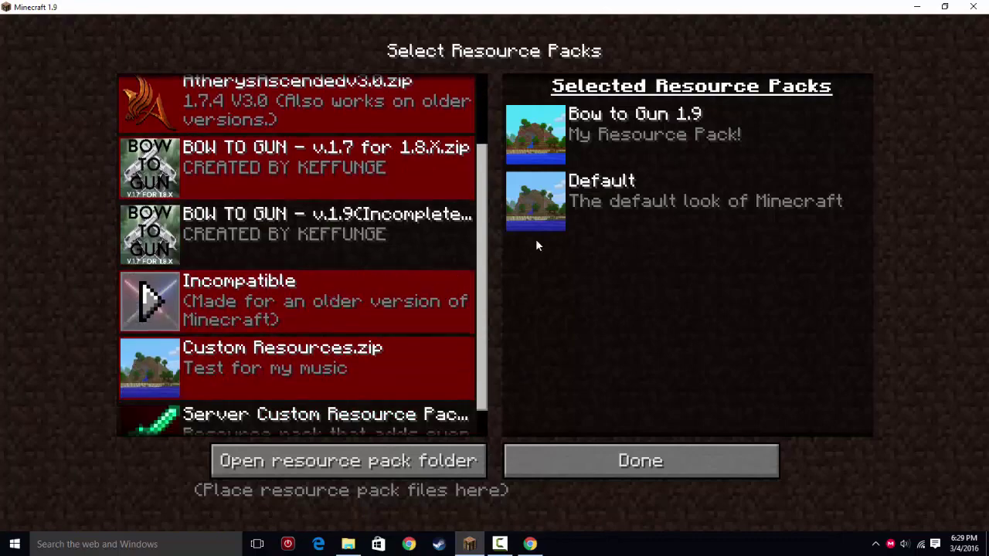
click(566, 446)
key(Escape)
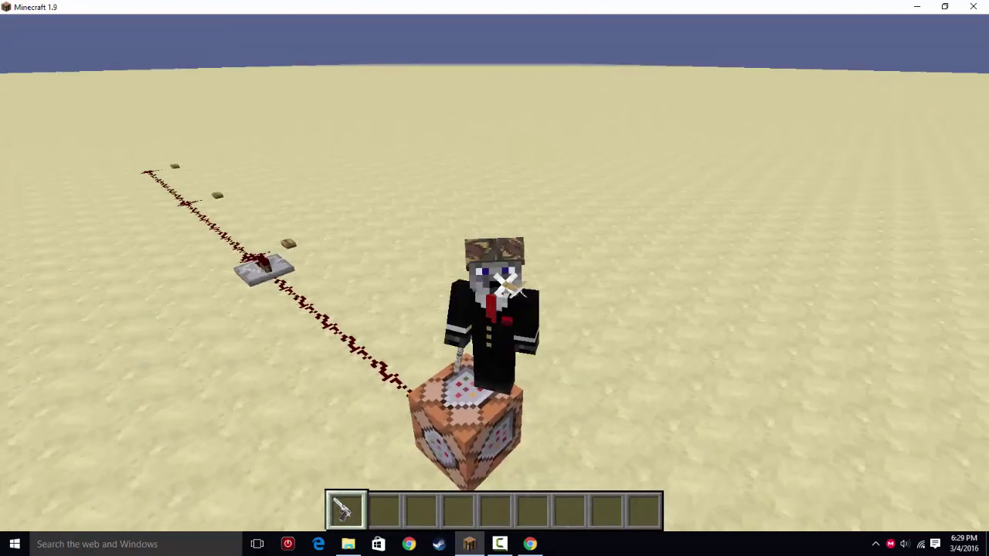